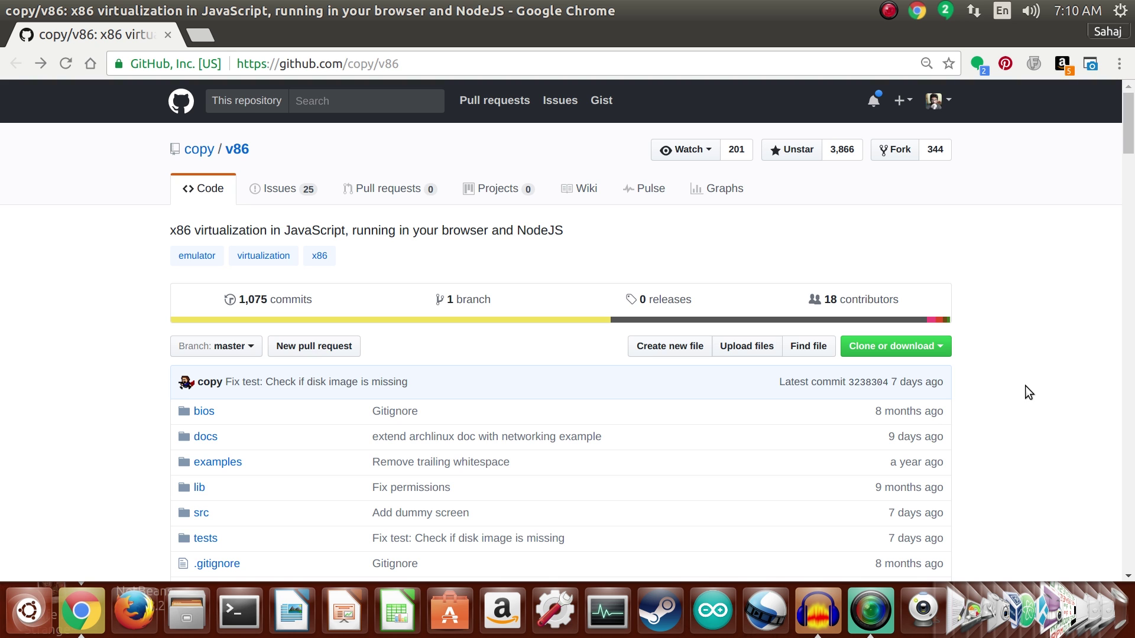
Scroll through the v86 repository page and open the src folder
{"action": "scroll", "coordinate": [1025, 386], "scroll_direction": "down", "scroll_amount": 3}
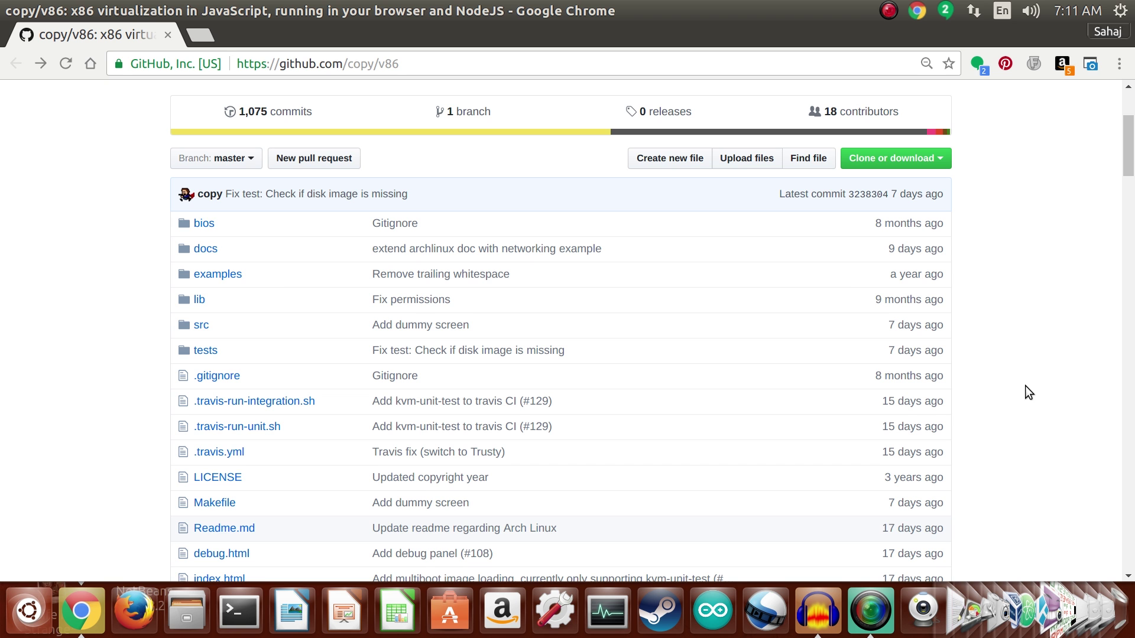
{"action": "scroll", "coordinate": [1025, 385], "scroll_direction": "down", "scroll_amount": 4}
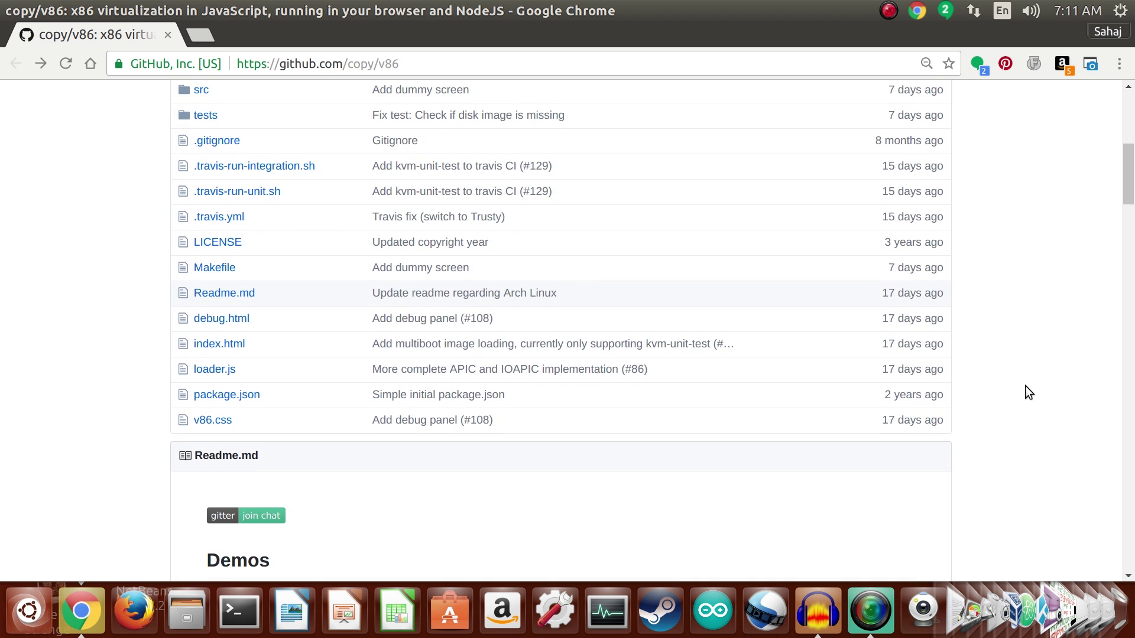
{"action": "scroll", "coordinate": [1029, 393], "scroll_direction": "down", "scroll_amount": 7}
{"action": "scroll", "coordinate": [1029, 392], "scroll_direction": "up", "scroll_amount": 5}
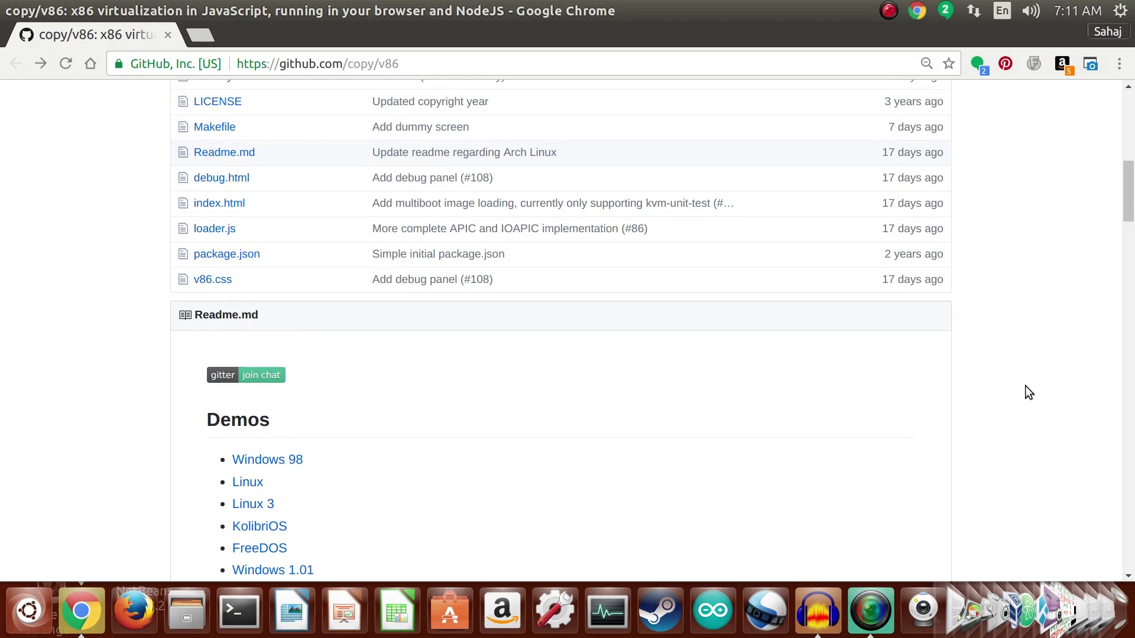
{"action": "scroll", "coordinate": [1025, 385], "scroll_direction": "up", "scroll_amount": 4}
{"action": "scroll", "coordinate": [1025, 386], "scroll_direction": "down", "scroll_amount": 4}
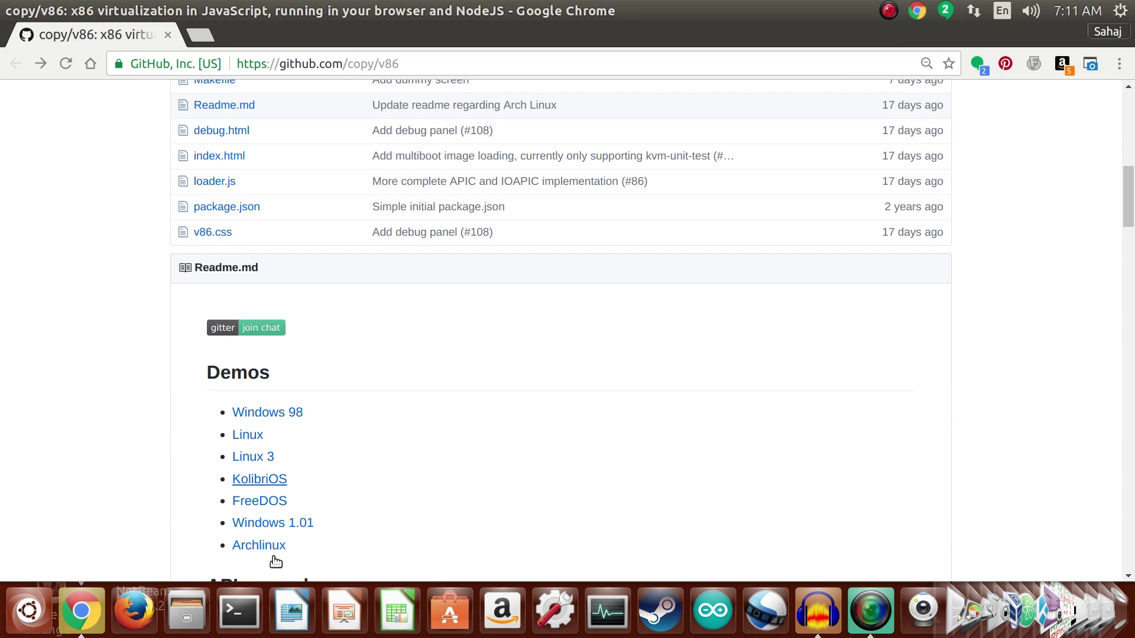
{"action": "scroll", "coordinate": [777, 463], "scroll_direction": "up", "scroll_amount": 10}
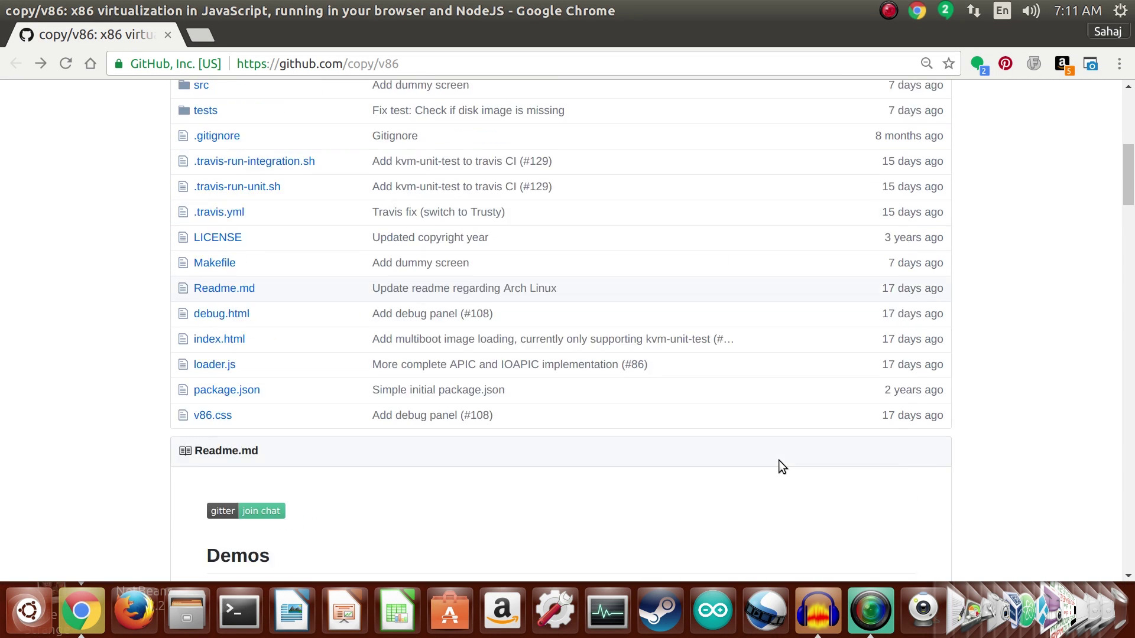
{"action": "scroll", "coordinate": [219, 456], "scroll_direction": "down", "scroll_amount": 2}
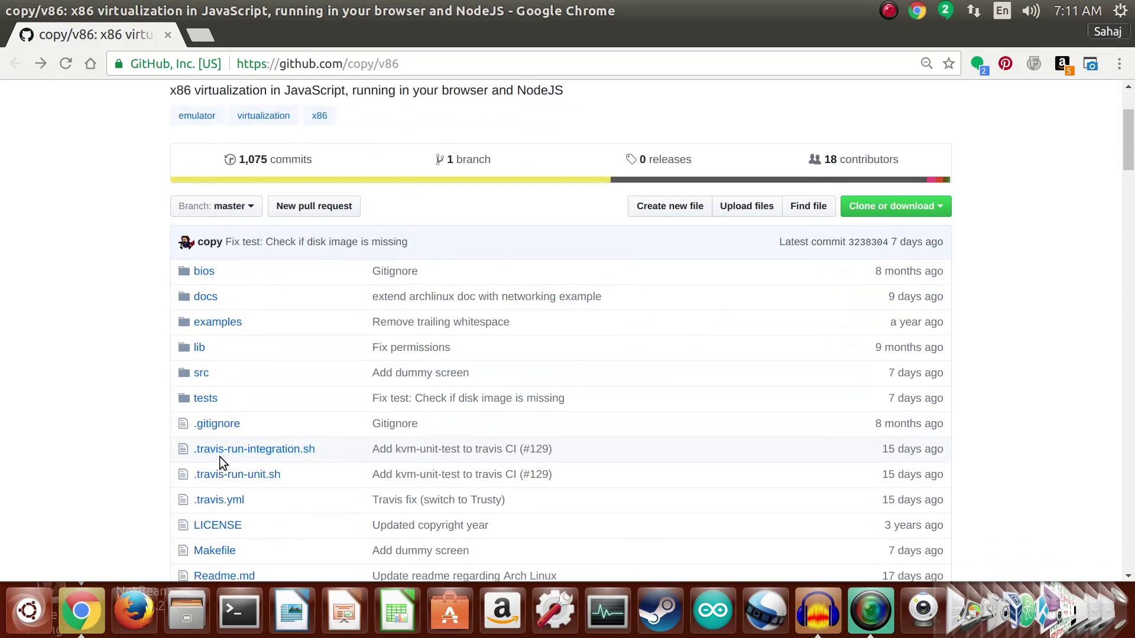
{"action": "left_click", "coordinate": [200, 372]}
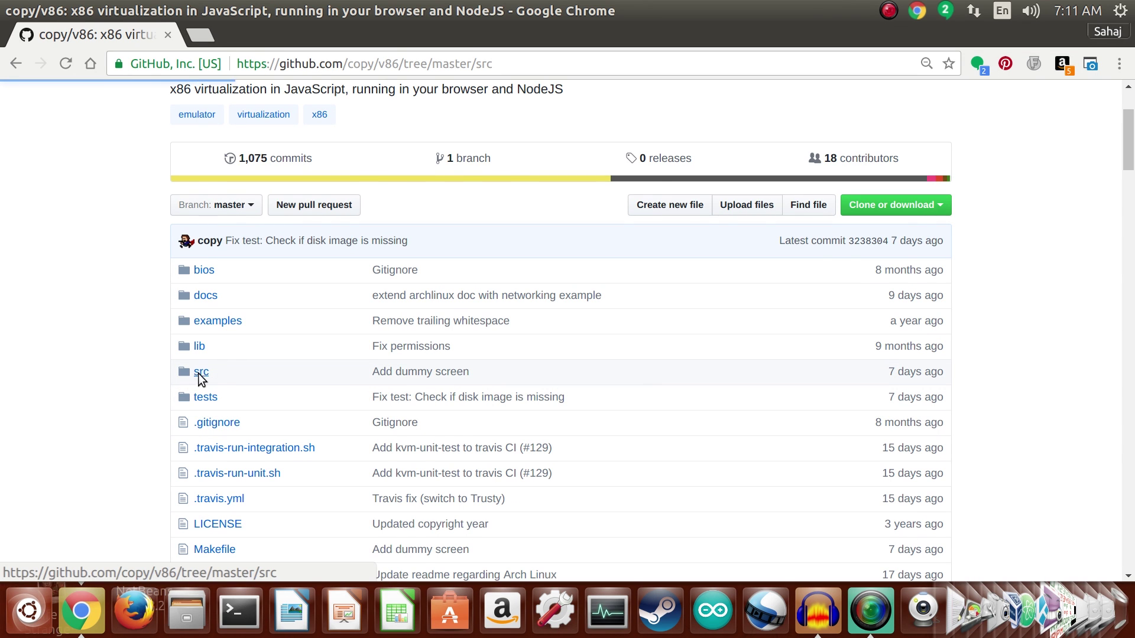
Open cpu.js and browser/screen.js from src in new background tabs
{"action": "scroll", "coordinate": [230, 371], "scroll_direction": "down", "scroll_amount": 3}
{"action": "scroll", "coordinate": [229, 354], "scroll_direction": "down", "scroll_amount": 7}
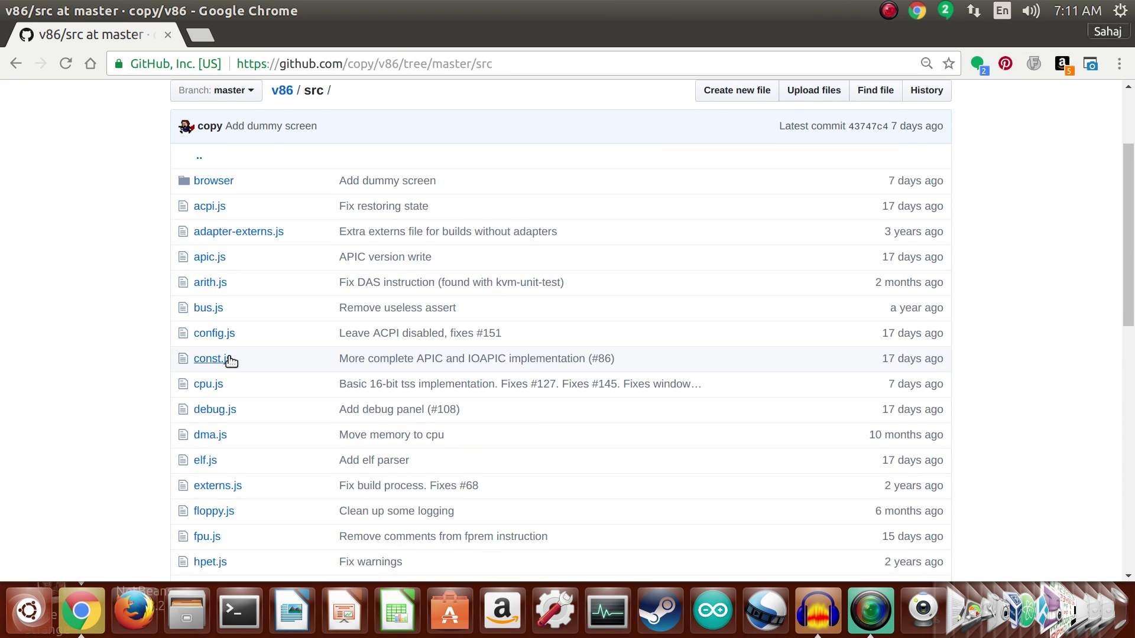
{"action": "right_click", "coordinate": [217, 203]}
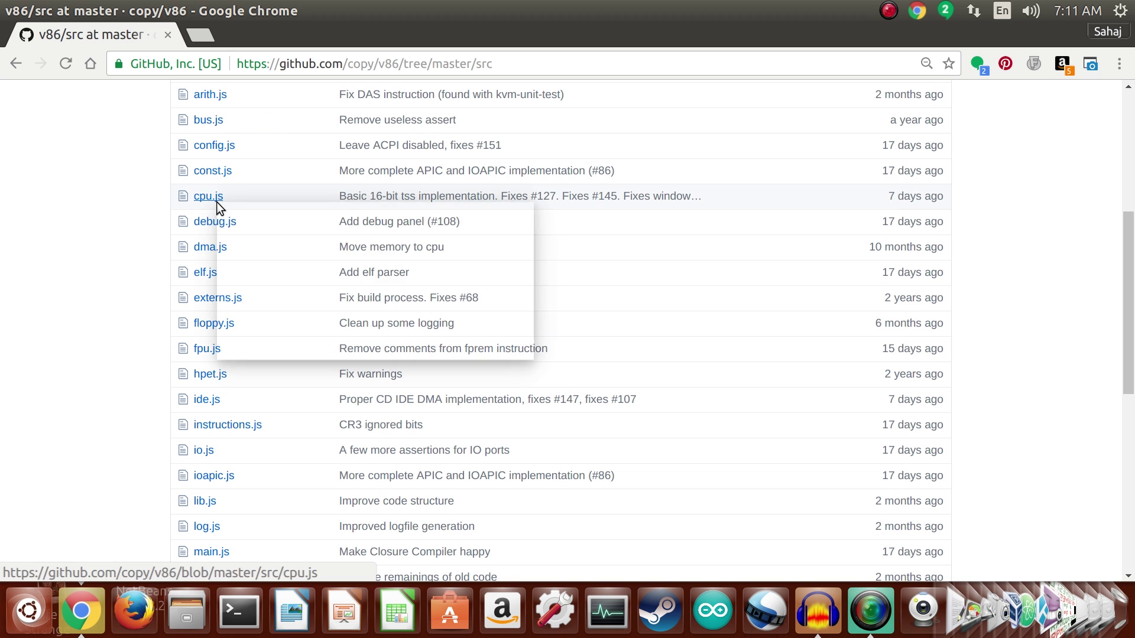
{"action": "left_click", "coordinate": [242, 217]}
{"action": "scroll", "coordinate": [313, 334], "scroll_direction": "up", "scroll_amount": 8}
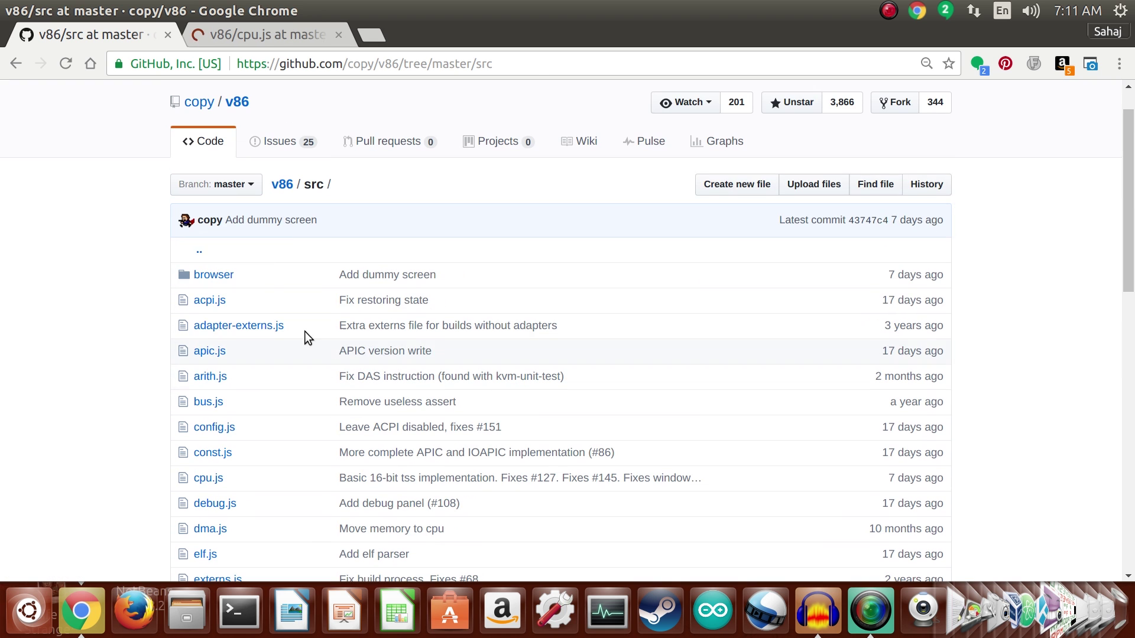
{"action": "left_click", "coordinate": [221, 273]}
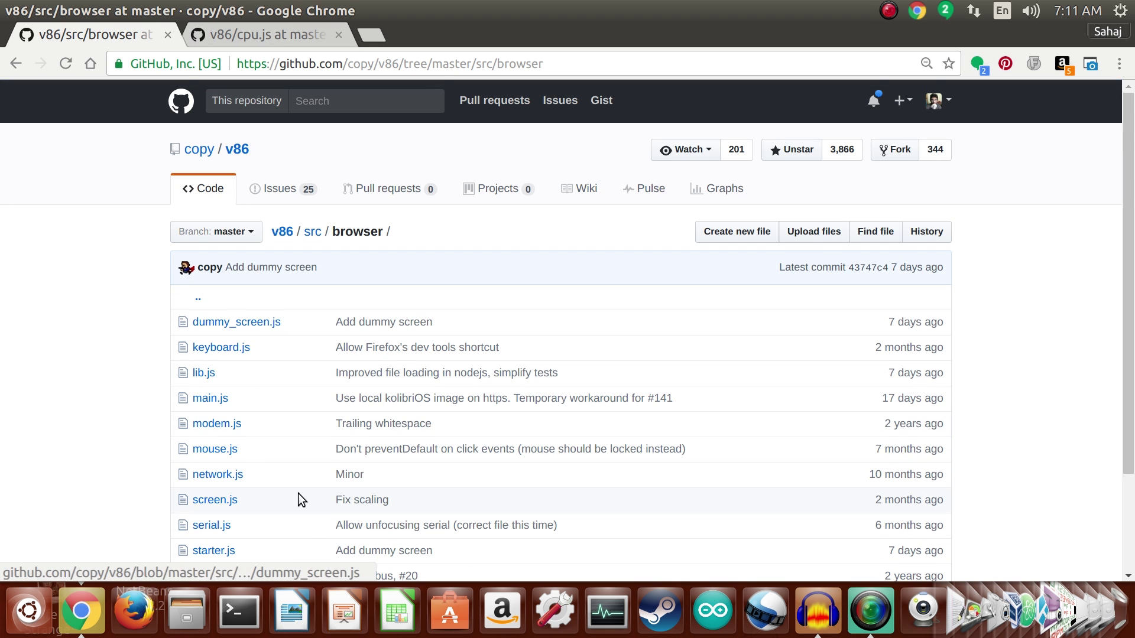
{"action": "scroll", "coordinate": [298, 494], "scroll_direction": "down", "scroll_amount": 3}
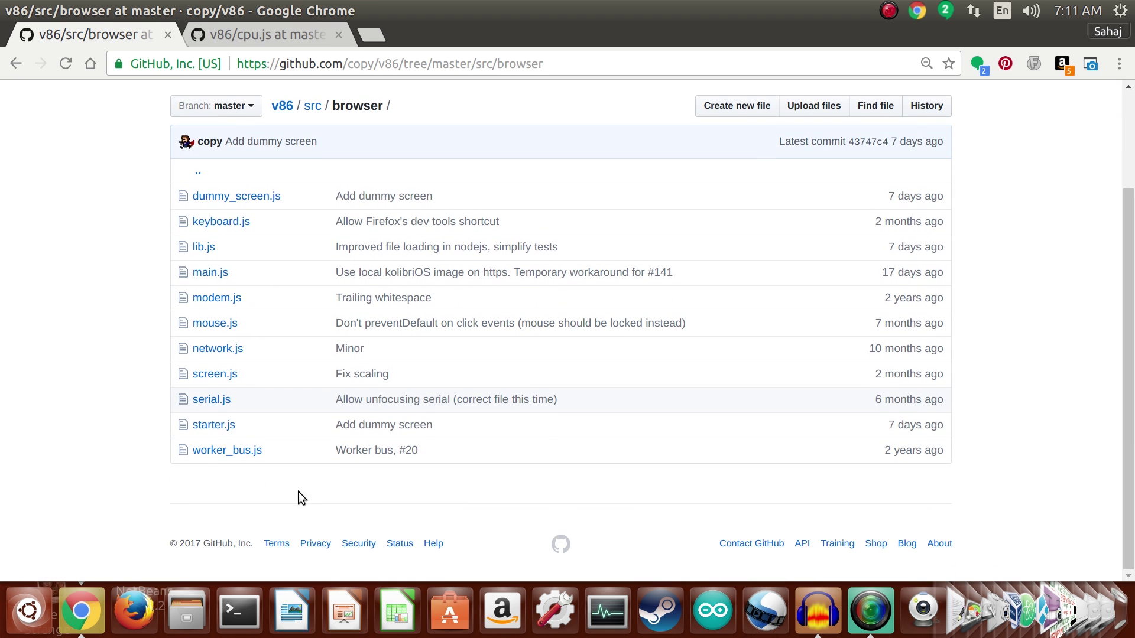
{"action": "right_click", "coordinate": [206, 375]}
{"action": "left_click", "coordinate": [230, 386]}
Read the cpu.js source, close both source tabs, and return to the v86 repository home page
{"action": "left_click", "coordinate": [278, 40]}
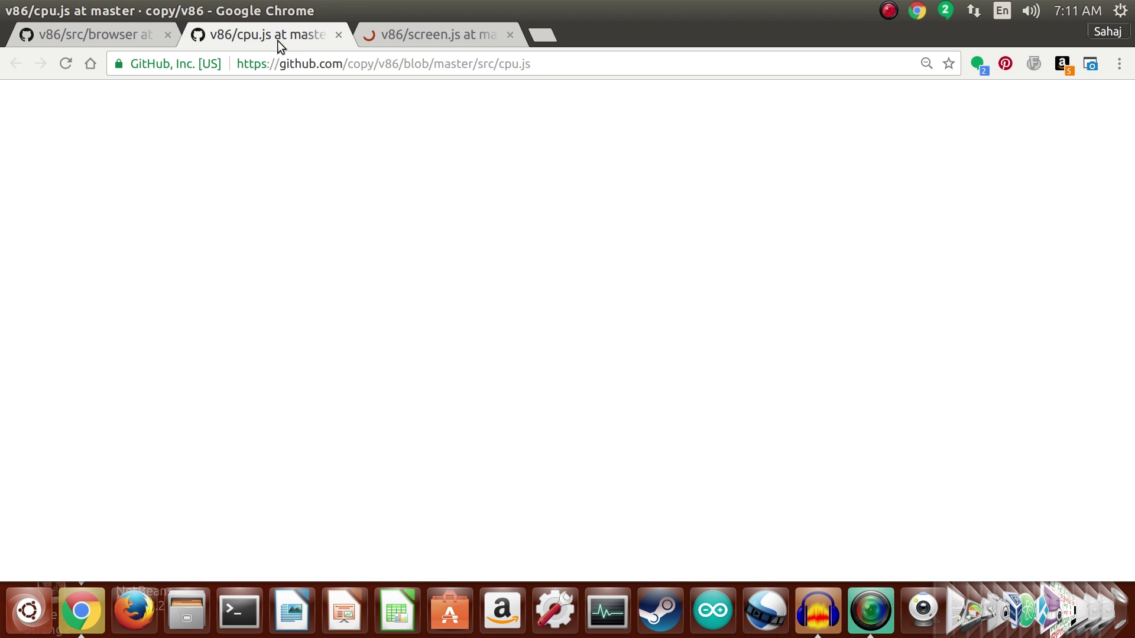
{"action": "scroll", "coordinate": [618, 446], "scroll_direction": "down", "scroll_amount": 10}
{"action": "scroll", "coordinate": [619, 449], "scroll_direction": "down", "scroll_amount": 10}
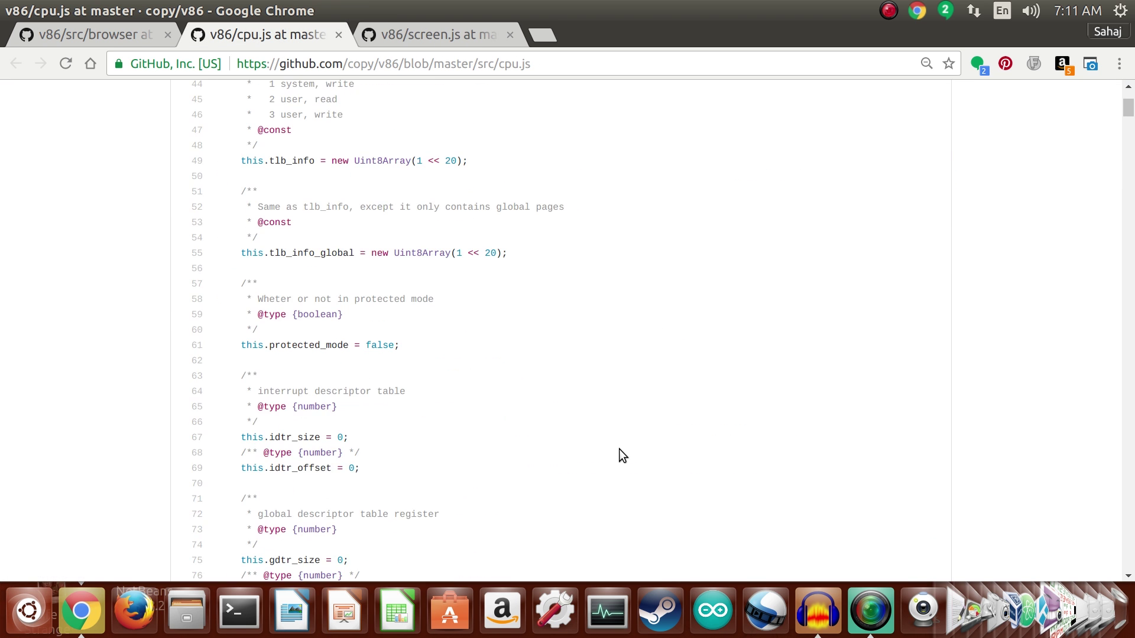
{"action": "left_click", "coordinate": [339, 35]}
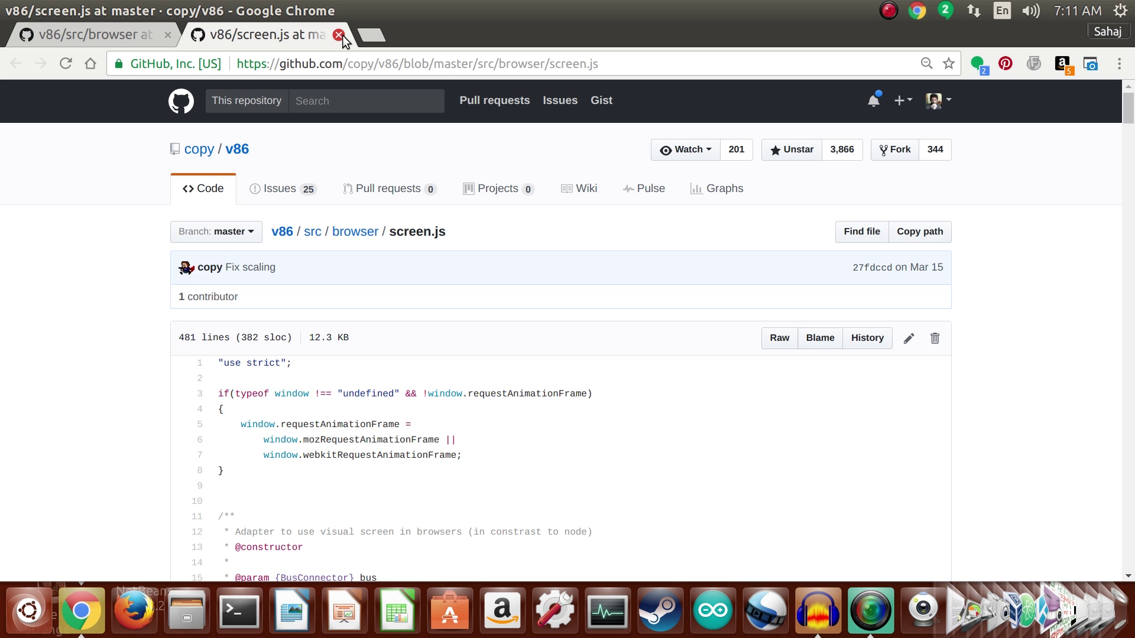
{"action": "left_click", "coordinate": [339, 35]}
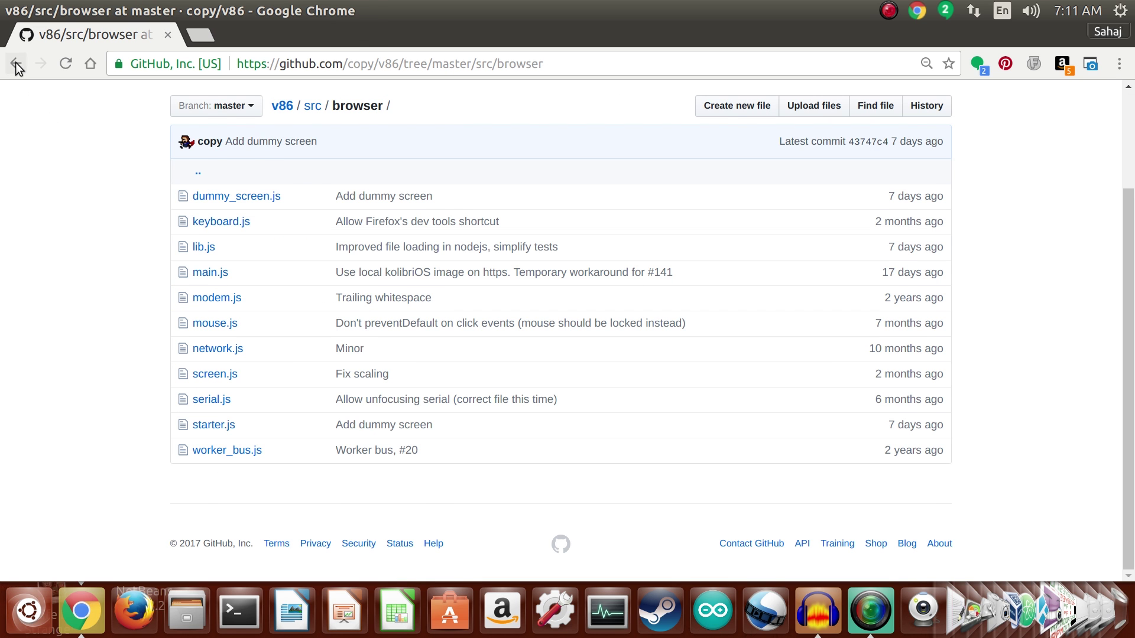
{"action": "left_click", "coordinate": [16, 64]}
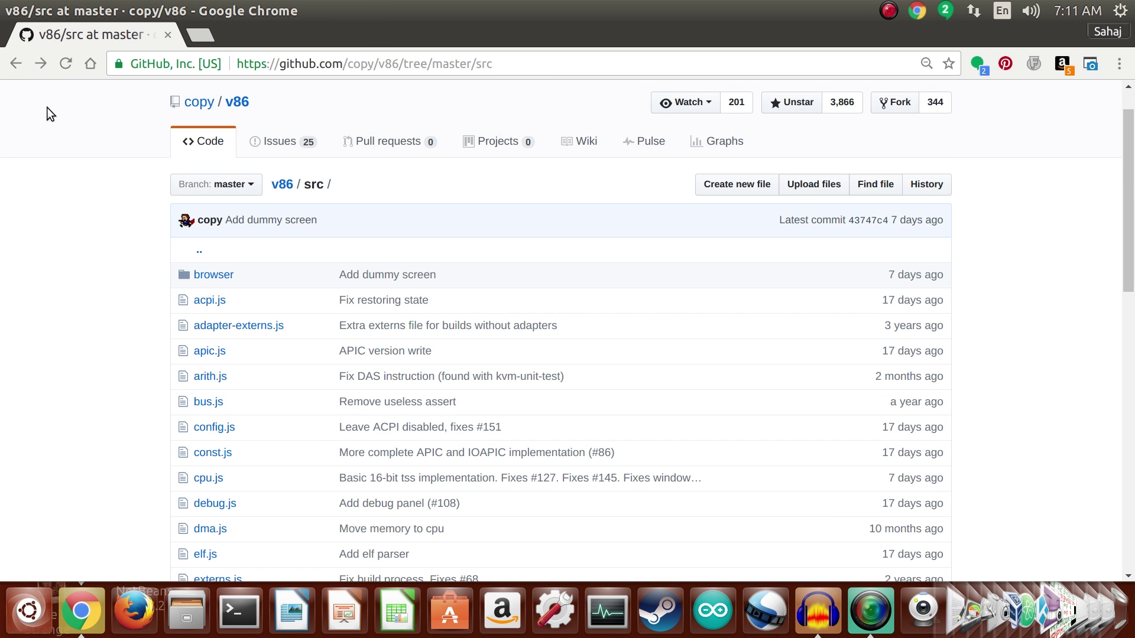
{"action": "left_click", "coordinate": [287, 187]}
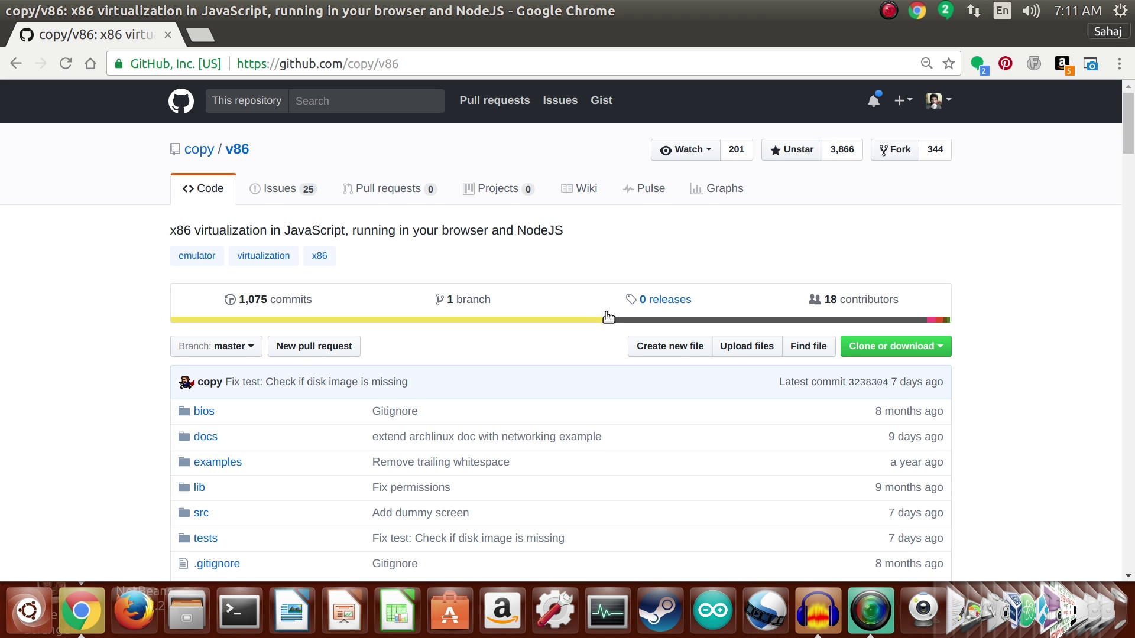
Open the Windows 98 demo from the Readme Demos list in a new tab and switch to it
{"action": "scroll", "coordinate": [608, 319], "scroll_direction": "down", "scroll_amount": 5}
{"action": "scroll", "coordinate": [1119, 319], "scroll_direction": "down", "scroll_amount": 4}
{"action": "scroll", "coordinate": [1120, 318], "scroll_direction": "down", "scroll_amount": 6}
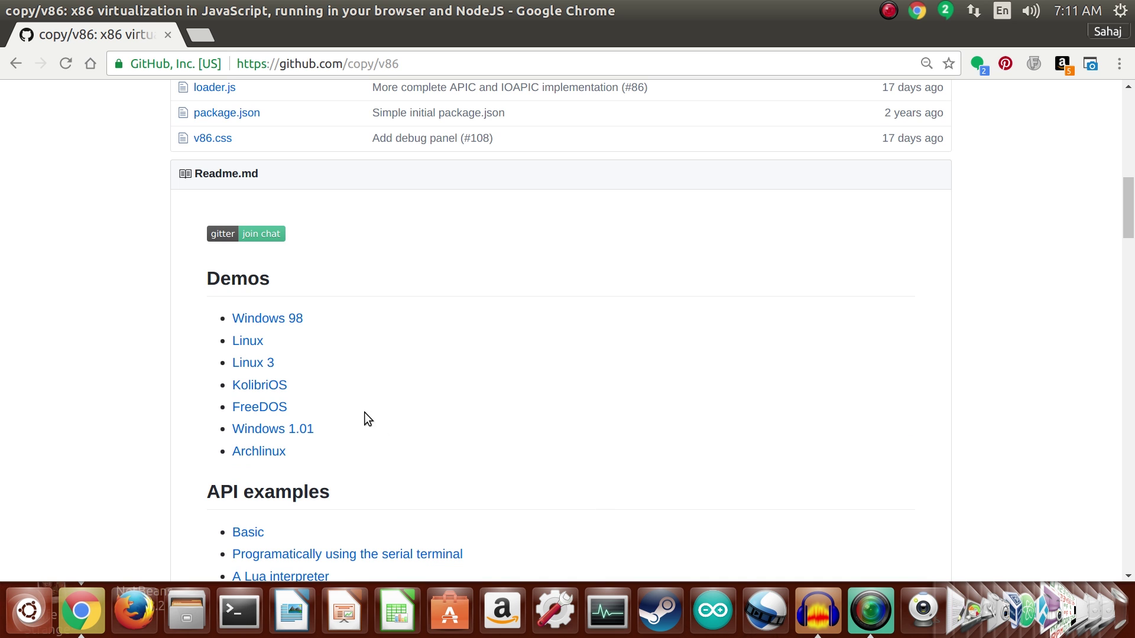
{"action": "right_click", "coordinate": [299, 321]}
{"action": "left_click", "coordinate": [310, 334]}
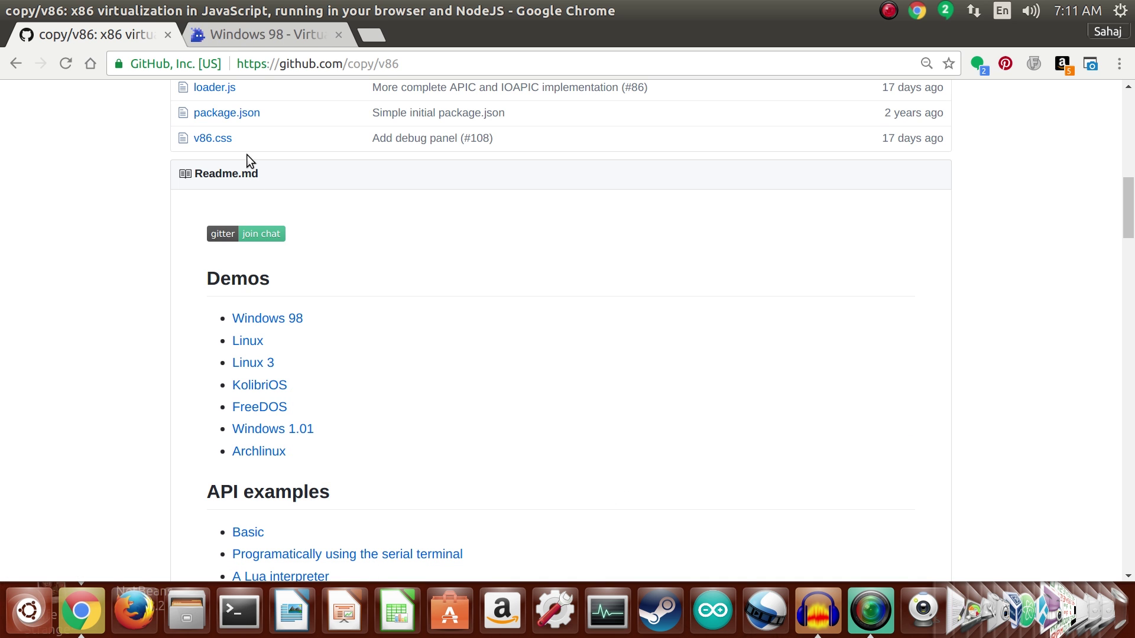
{"action": "left_click", "coordinate": [236, 35]}
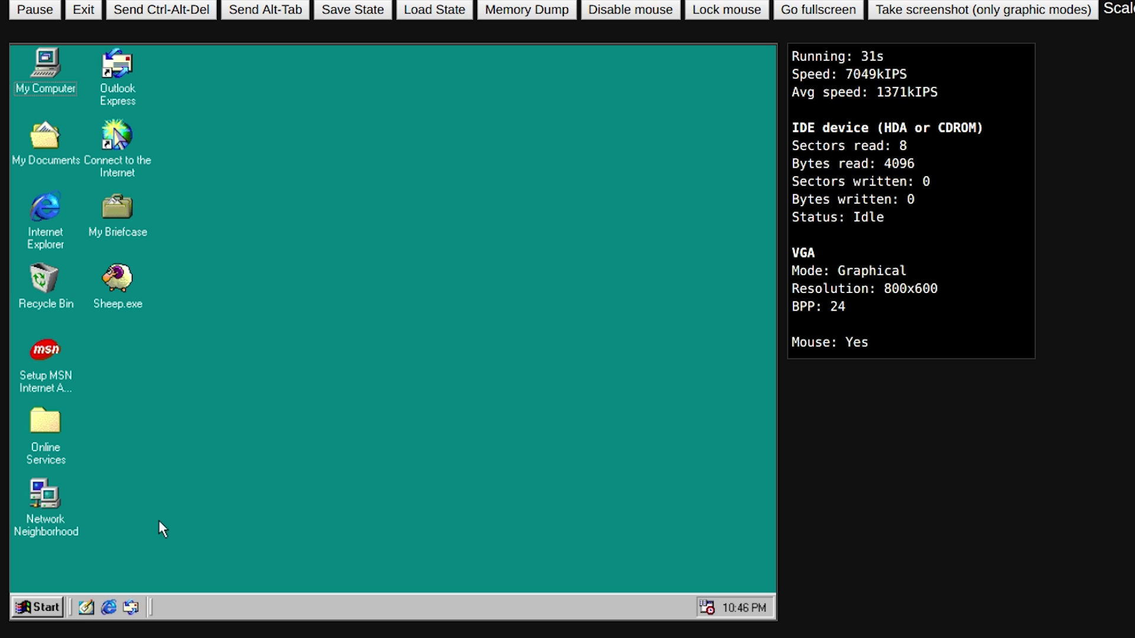
Launch Minesweeper via Start > Programs > Accessories > Games
{"action": "left_click", "coordinate": [47, 608]}
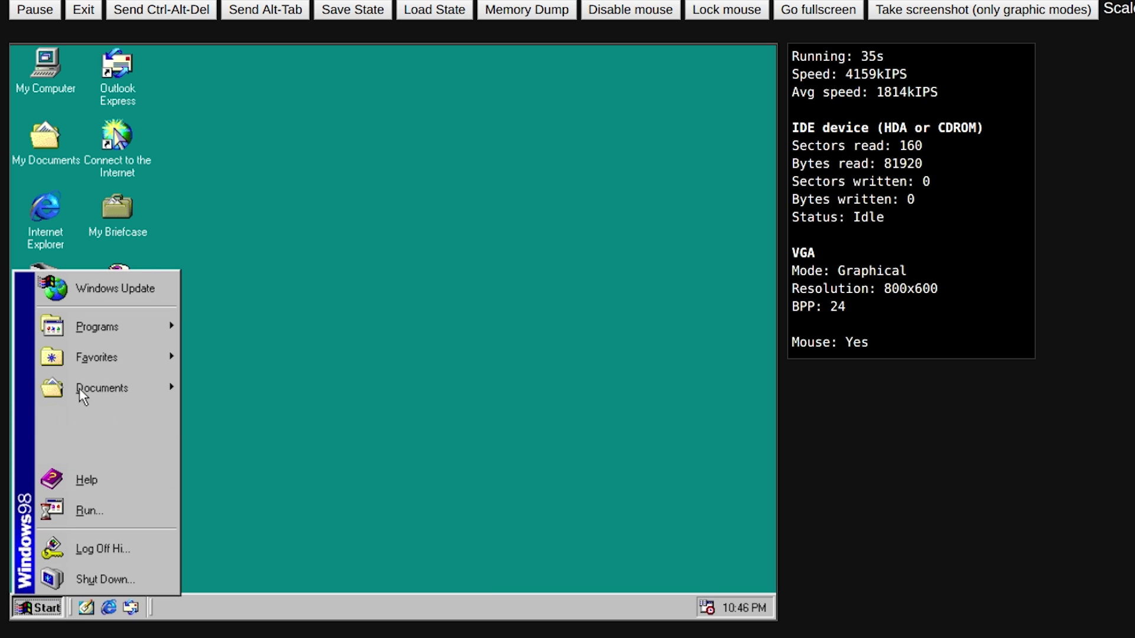
{"action": "mouse_move", "coordinate": [86, 338]}
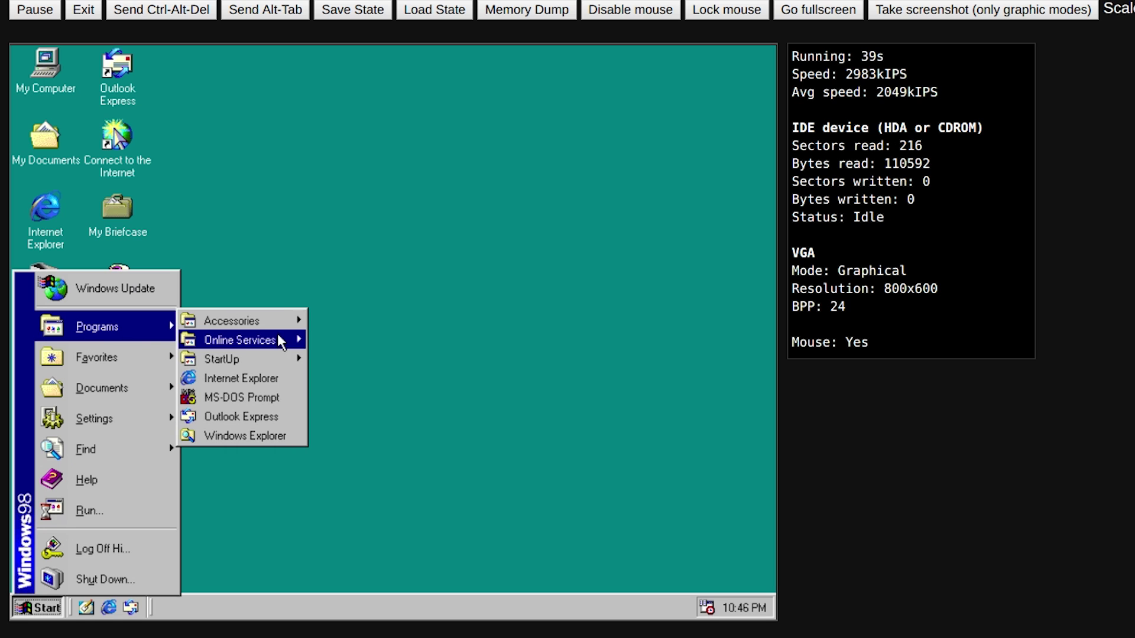
{"action": "mouse_move", "coordinate": [279, 329]}
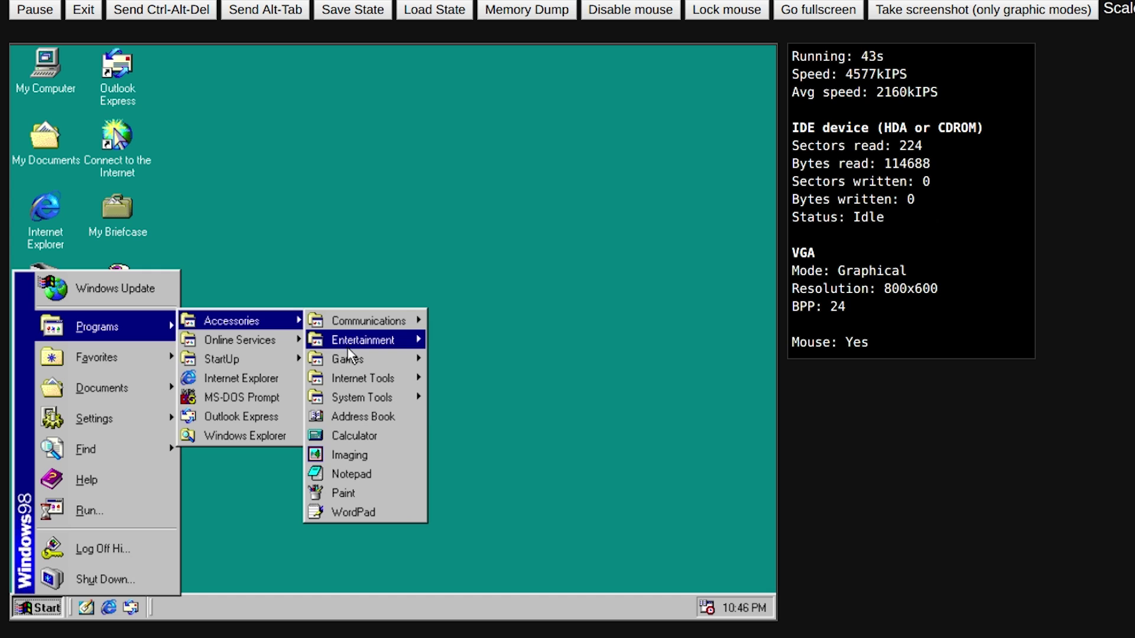
{"action": "mouse_move", "coordinate": [349, 364]}
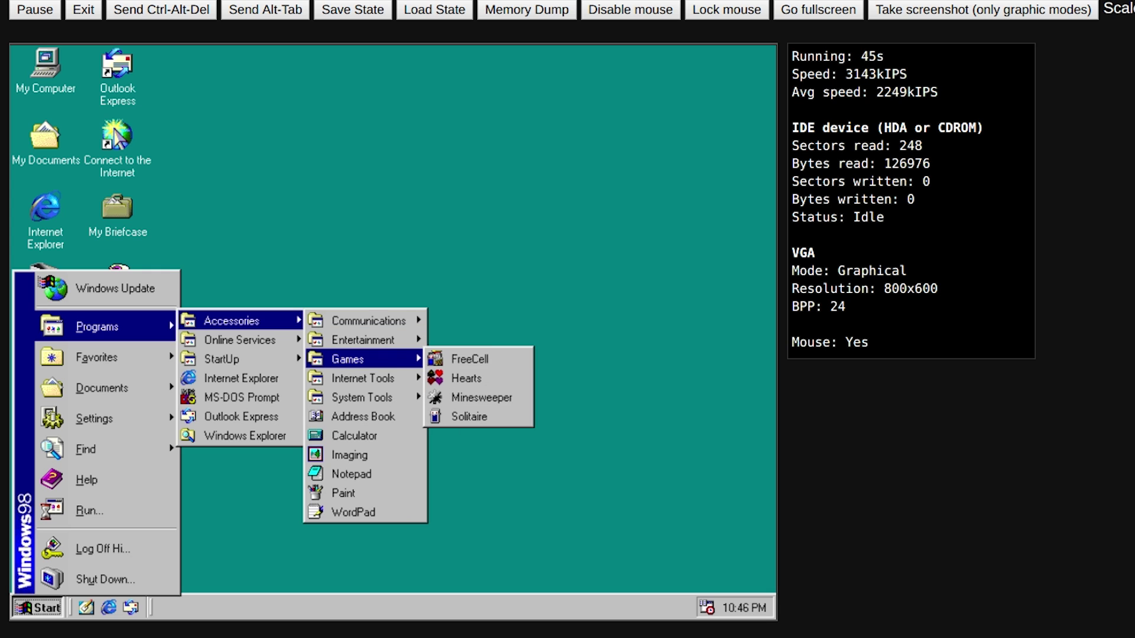
{"action": "left_click", "coordinate": [438, 395]}
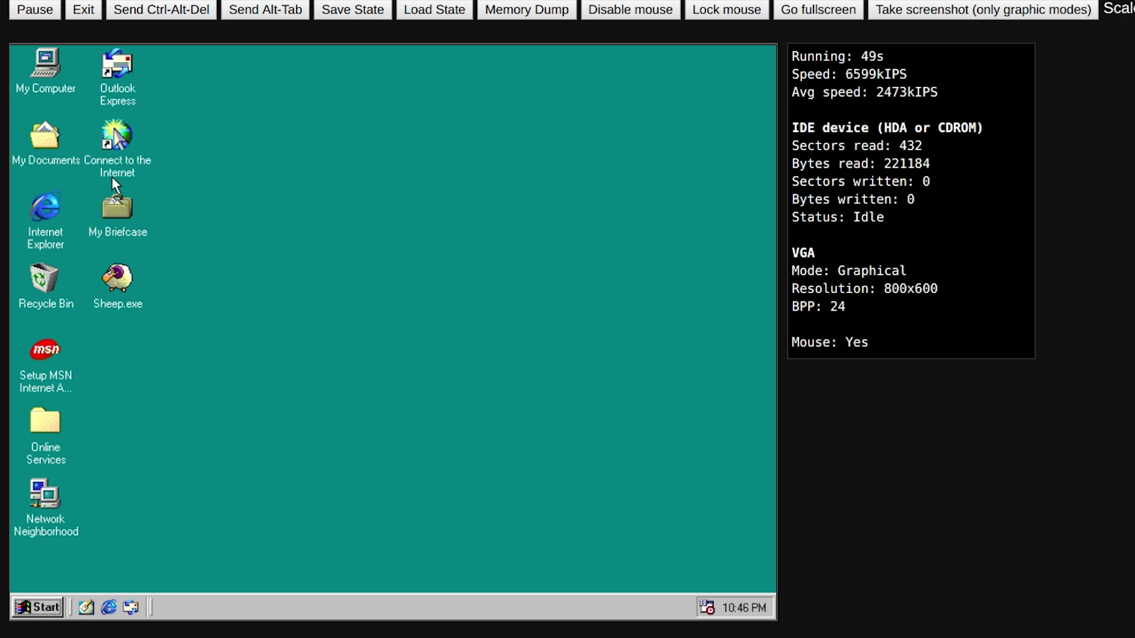
Open My Computer's System Properties, shift the window right, and view the Device Manager tab
{"action": "right_click", "coordinate": [45, 79]}
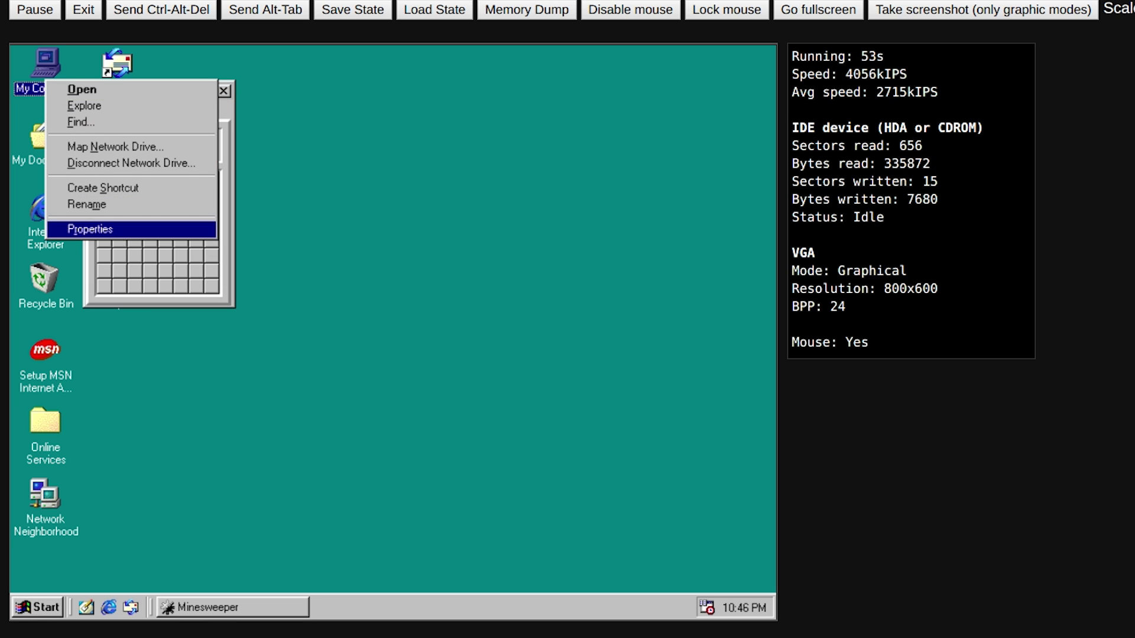
{"action": "left_click", "coordinate": [118, 234]}
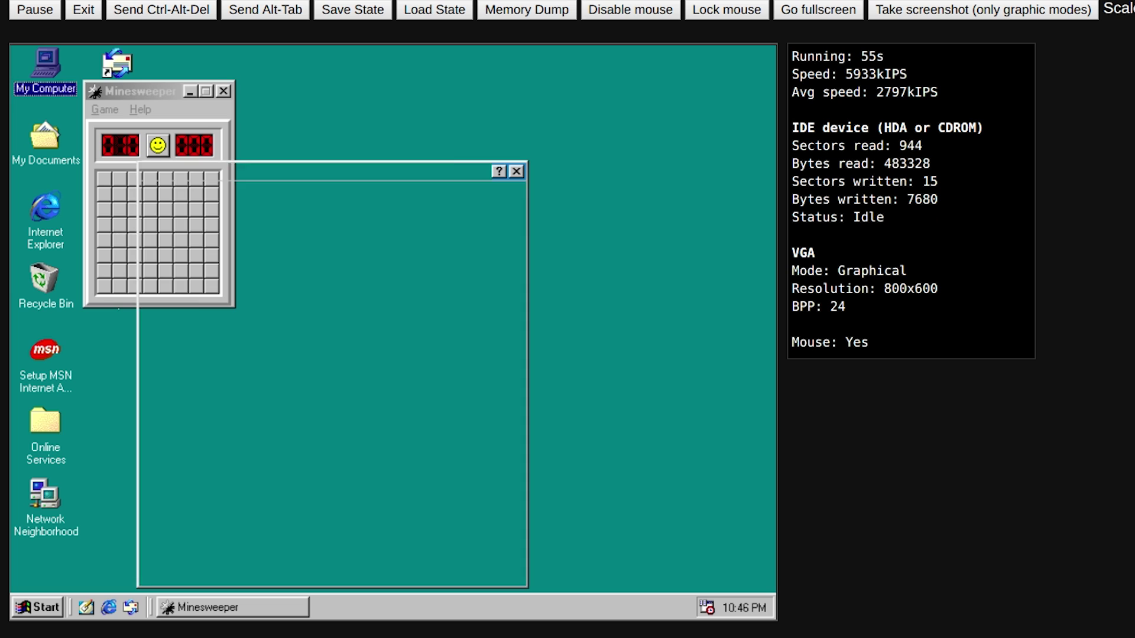
{"action": "left_click_drag", "start_coordinate": [364, 178], "coordinate": [406, 178]}
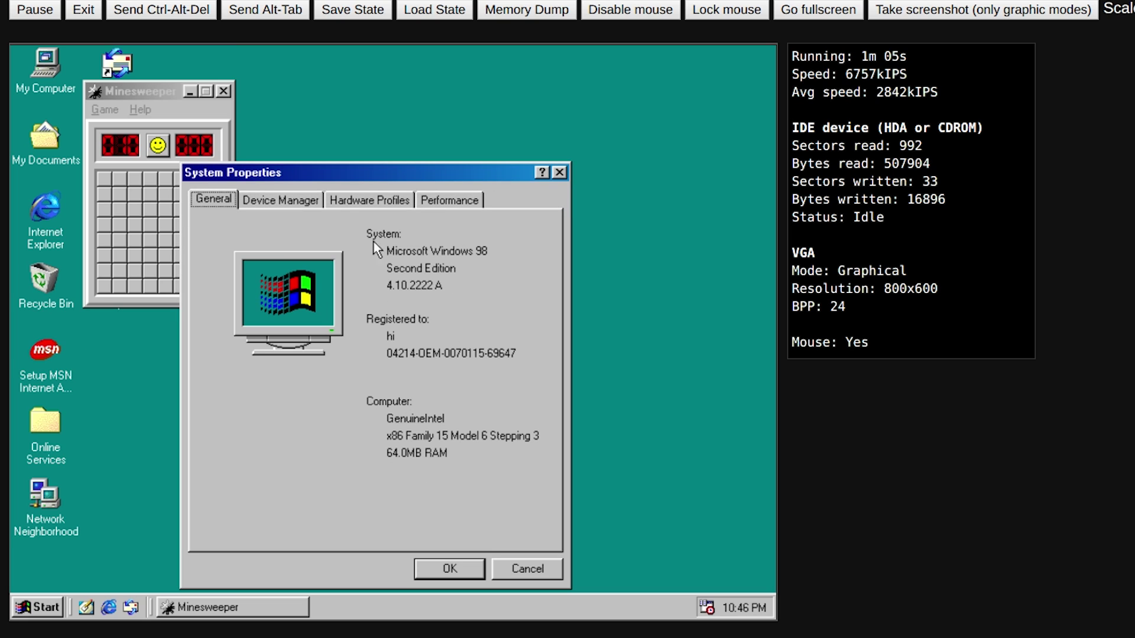
{"action": "left_click", "coordinate": [322, 201]}
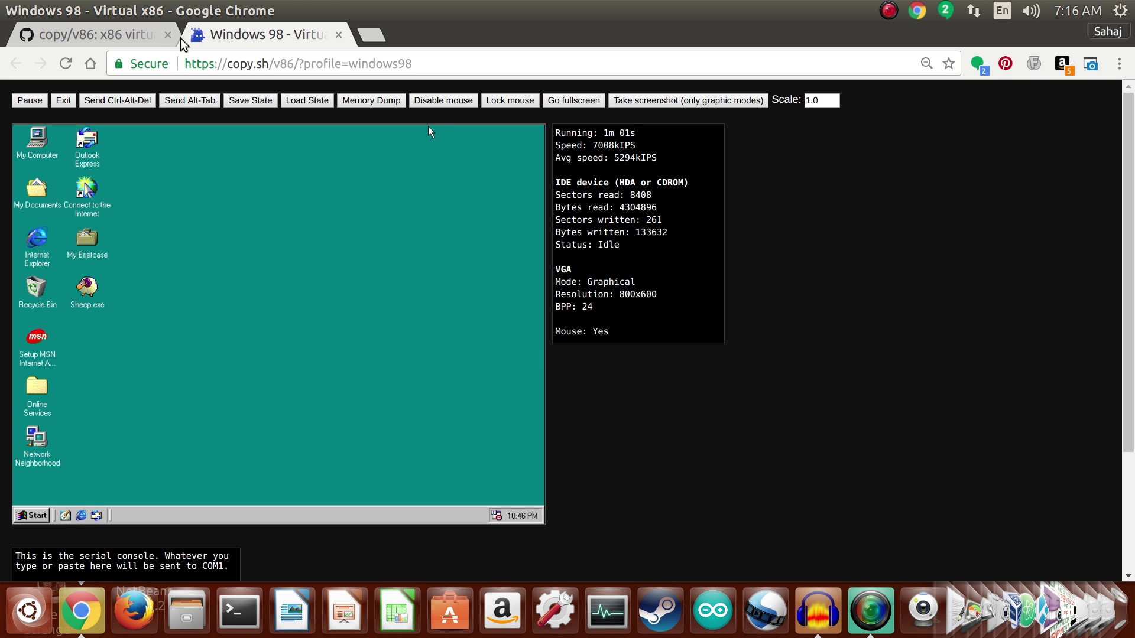
Close the Windows 98 tab and open the Linux demo in a new tab, switching to it
{"action": "left_click", "coordinate": [338, 35]}
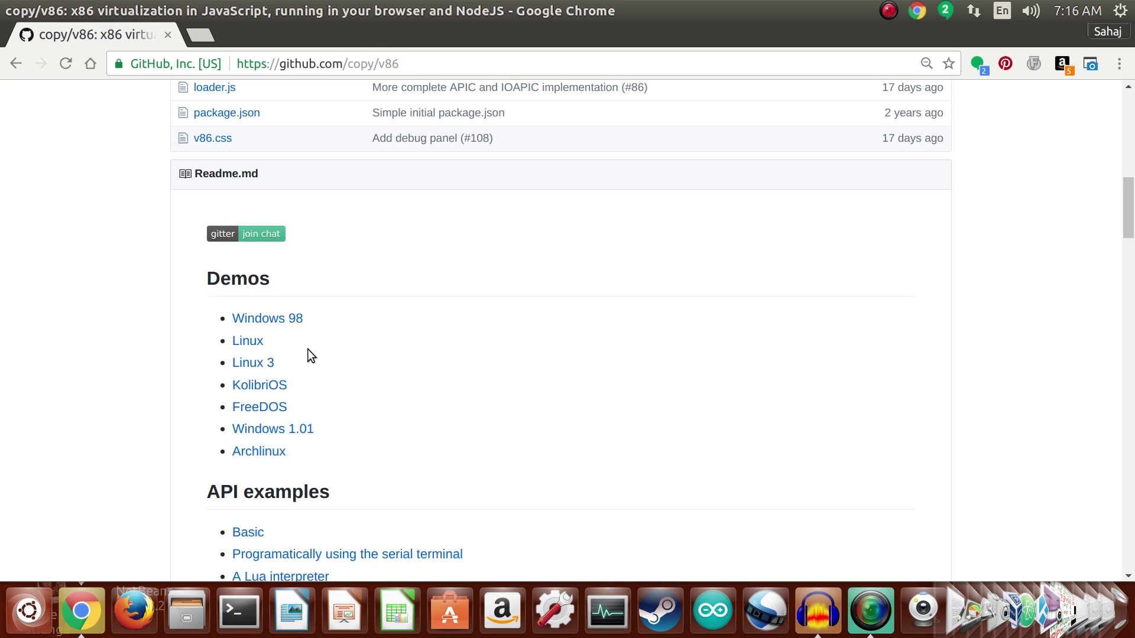
{"action": "right_click", "coordinate": [252, 350]}
{"action": "left_click", "coordinate": [279, 361]}
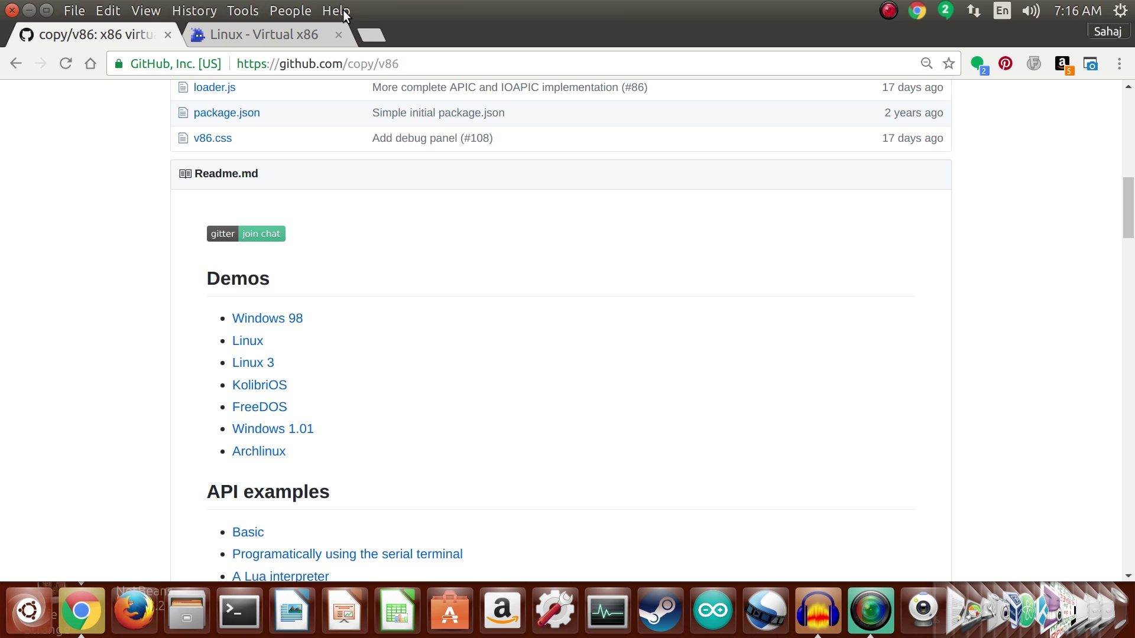
{"action": "left_click", "coordinate": [266, 35]}
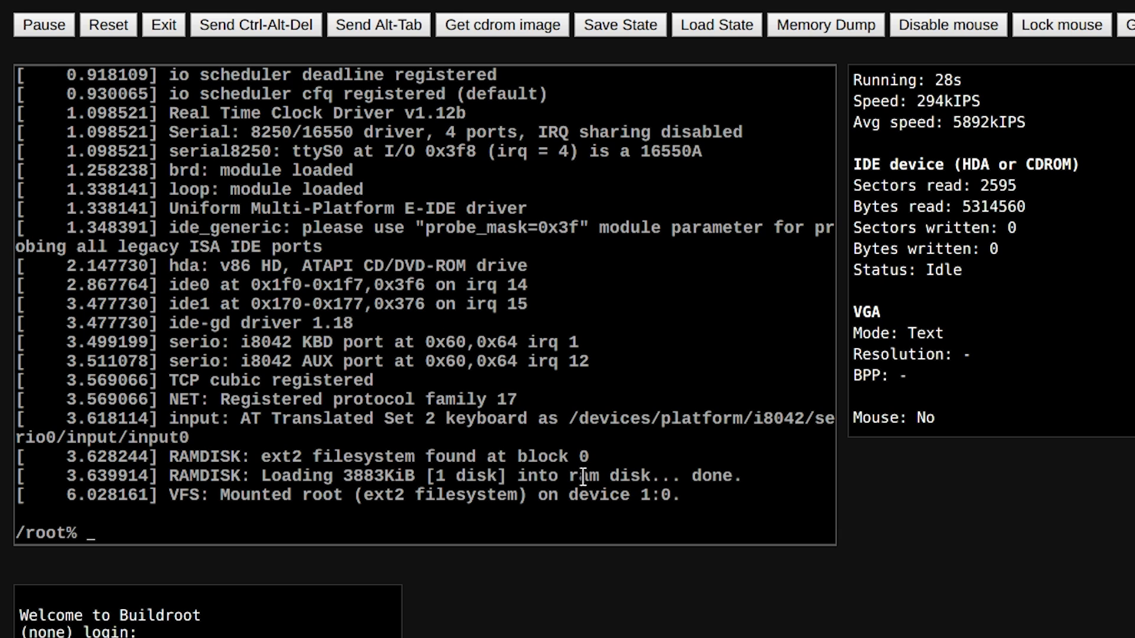
Run uname -a and cat /proc/cpuinfo in the Linux shell
{"action": "type", "text": "uname "}
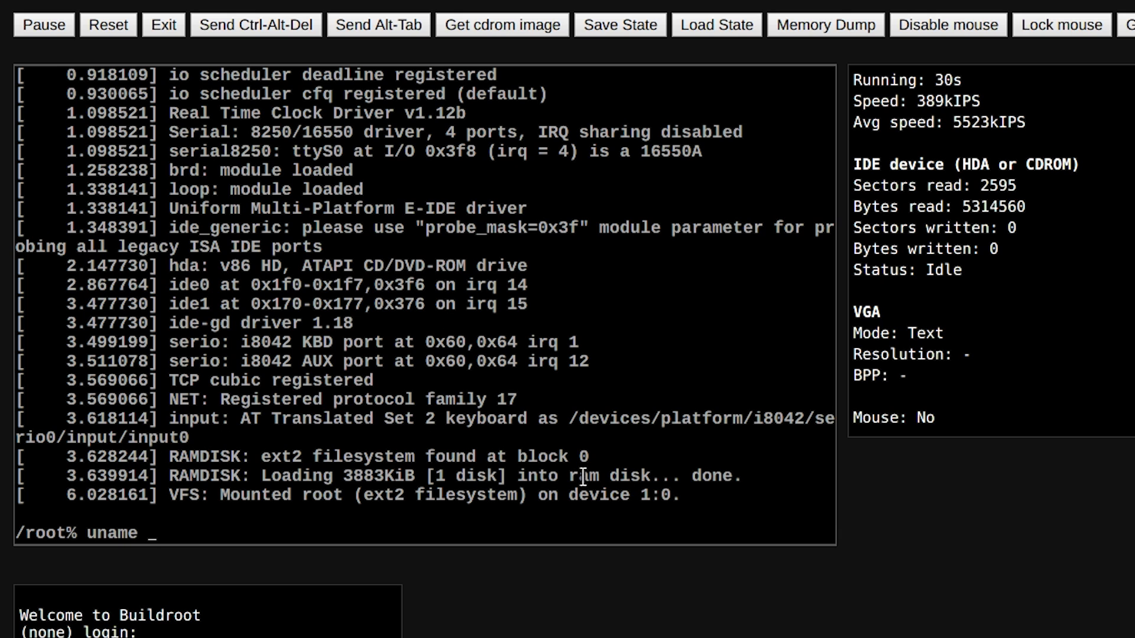
{"action": "type", "text": "-"}
{"action": "type", "text": "a"}
{"action": "key", "text": "Return"}
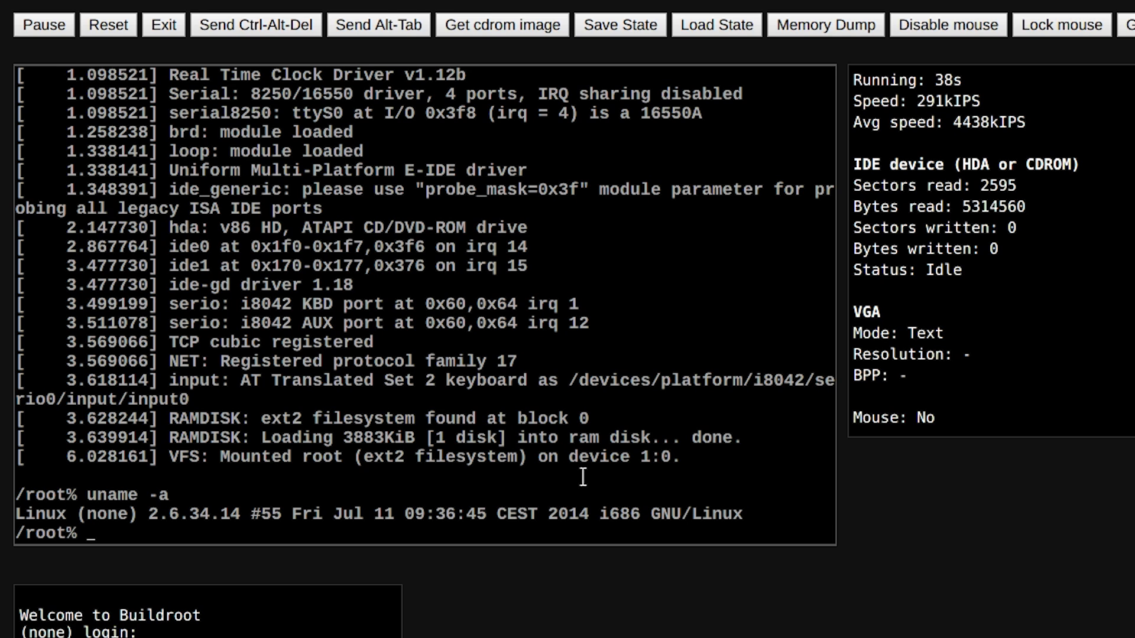
{"action": "type", "text": "t "}
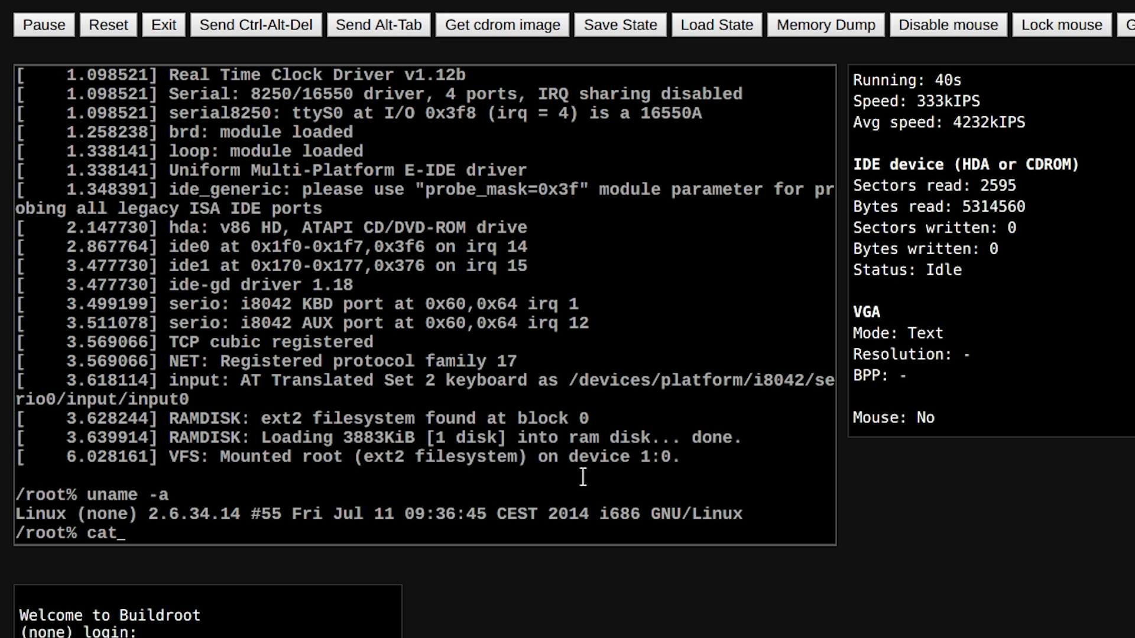
{"action": "type", "text": "/p"}
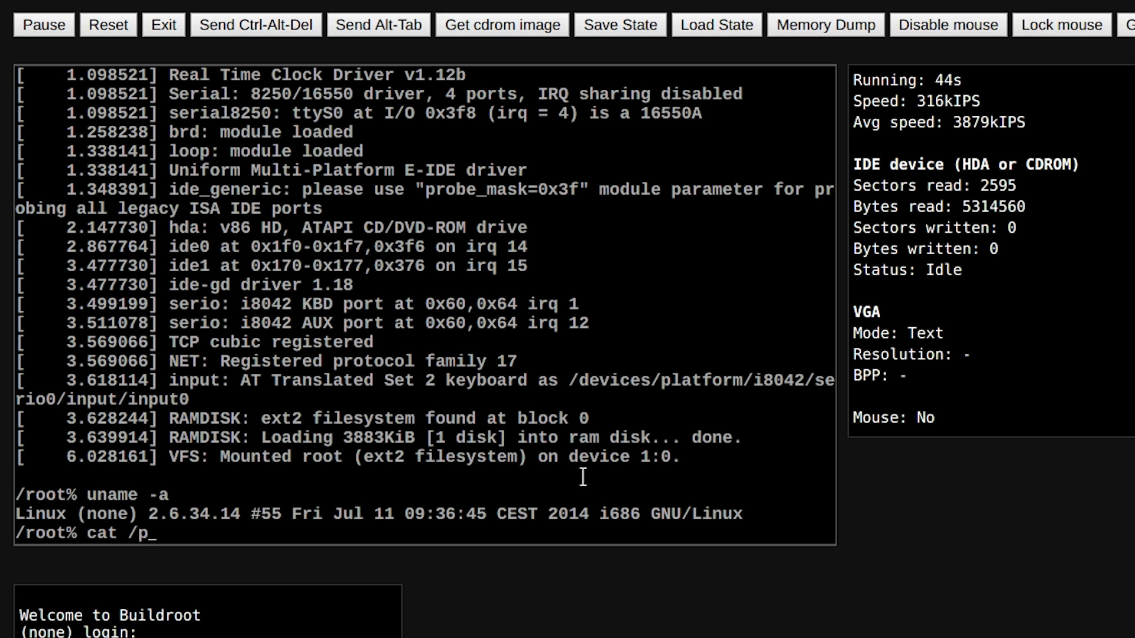
{"action": "type", "text": "roc/cpuinfo"}
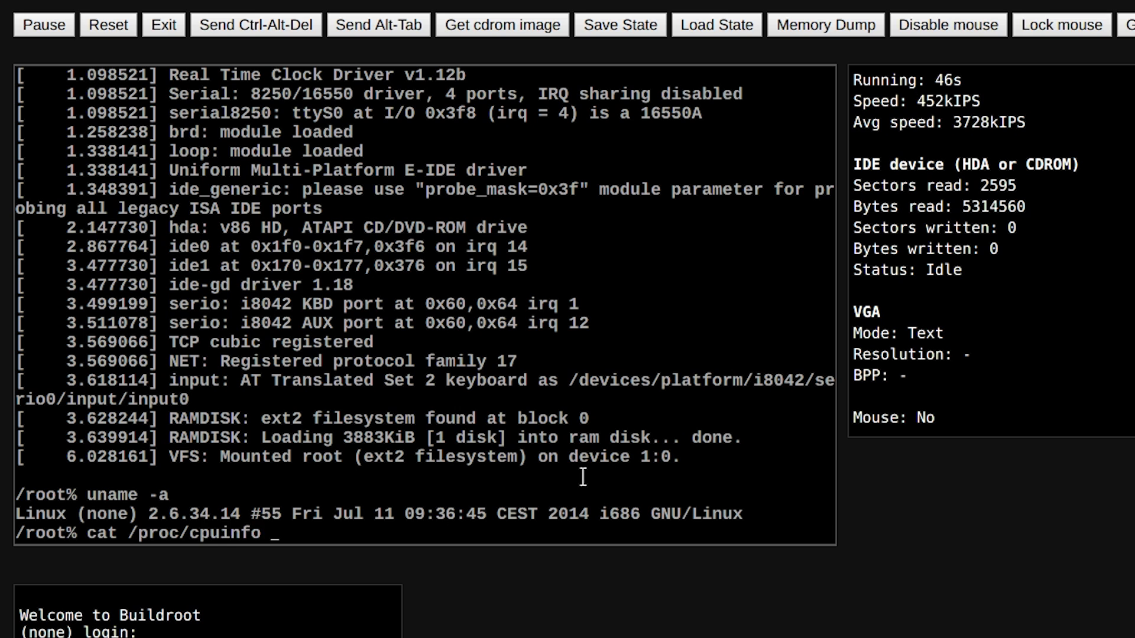
{"action": "key", "text": "Return"}
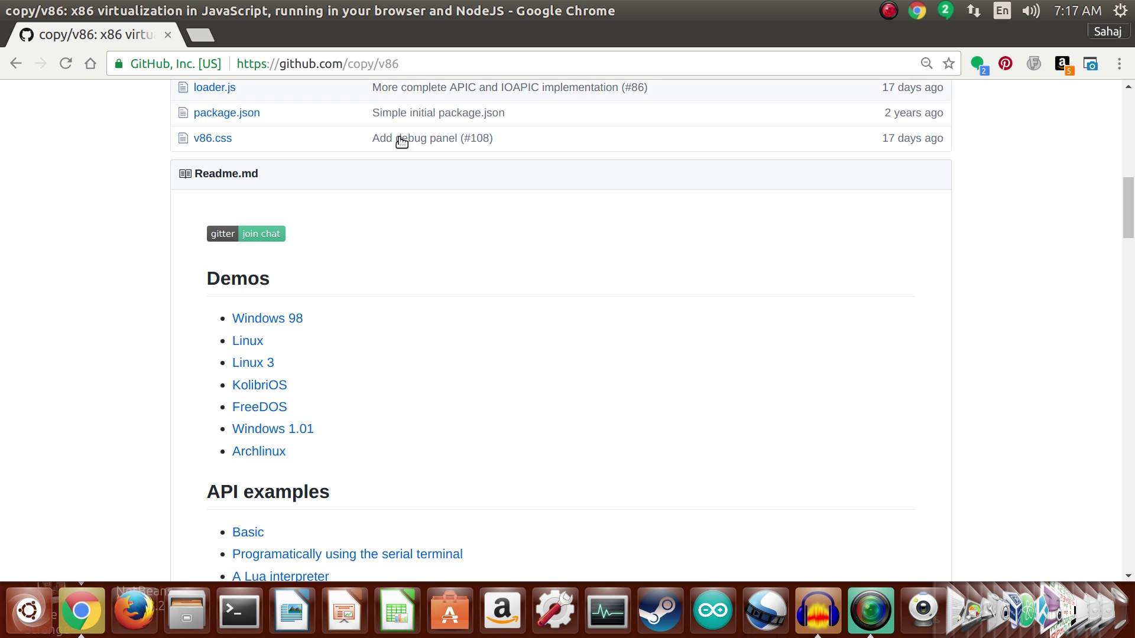
Open the KolibriOS demo in a new tab, switch to it, and click into the booted emulator
{"action": "right_click", "coordinate": [276, 391]}
{"action": "left_click", "coordinate": [289, 399]}
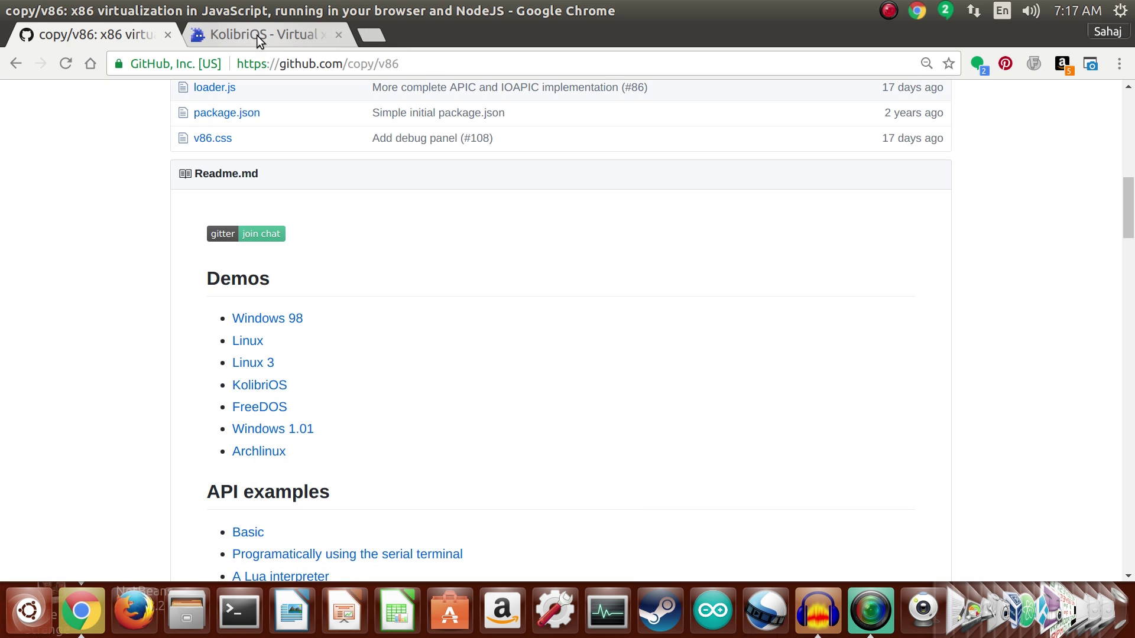
{"action": "left_click", "coordinate": [259, 36]}
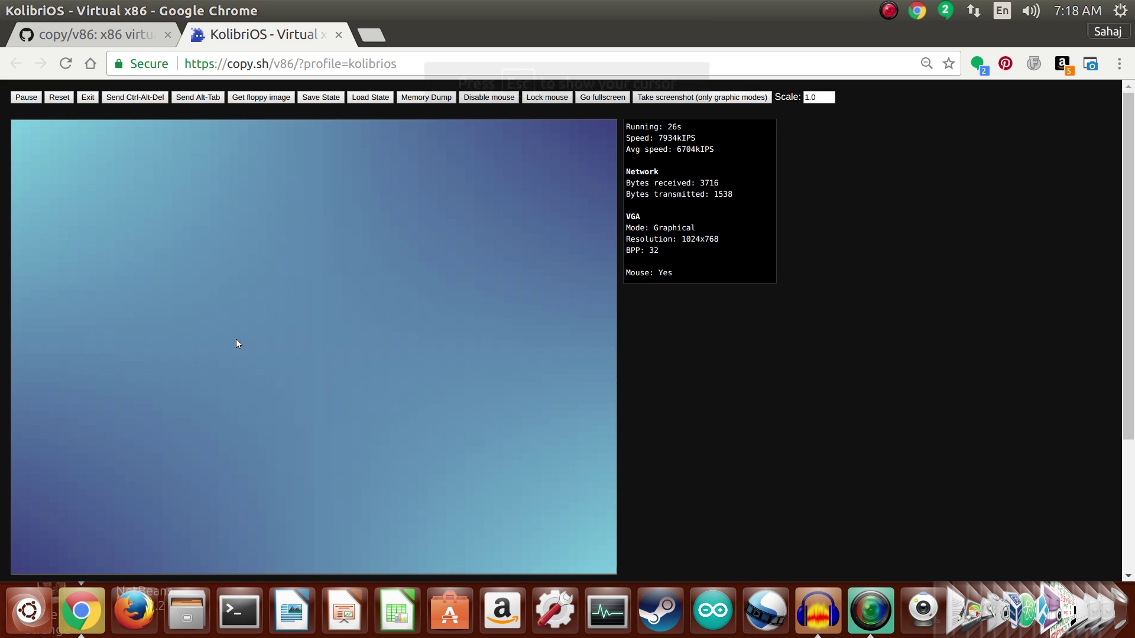
{"action": "left_click", "coordinate": [236, 341]}
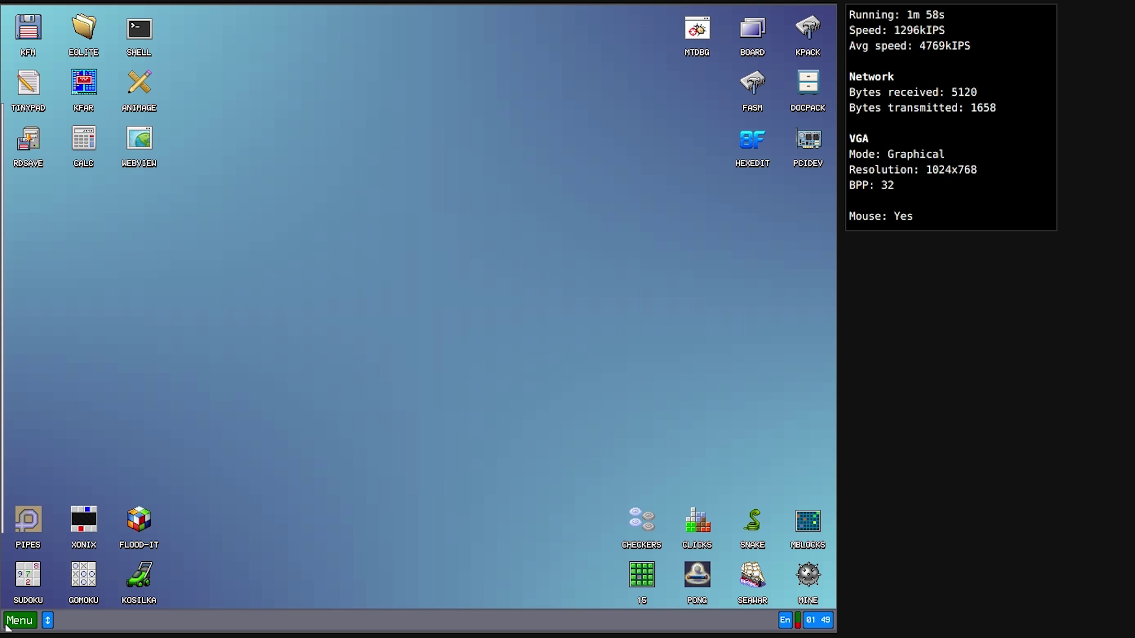
Launch WEB from the KolibriOS Menu > Demos, then press the super key
{"action": "left_click", "coordinate": [8, 624]}
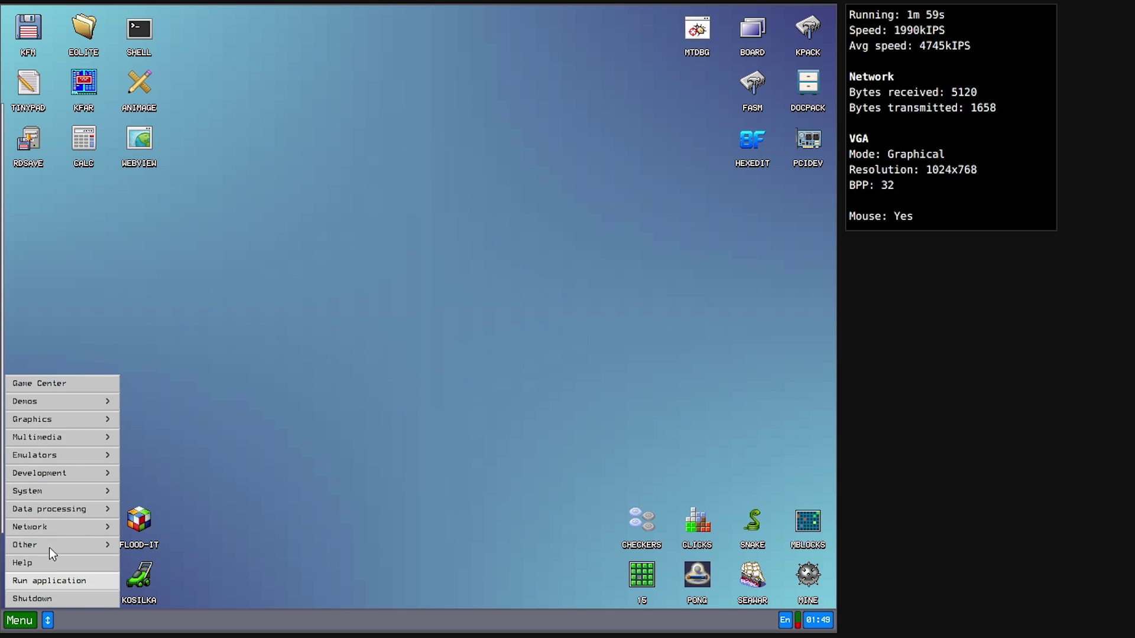
{"action": "mouse_move", "coordinate": [66, 400]}
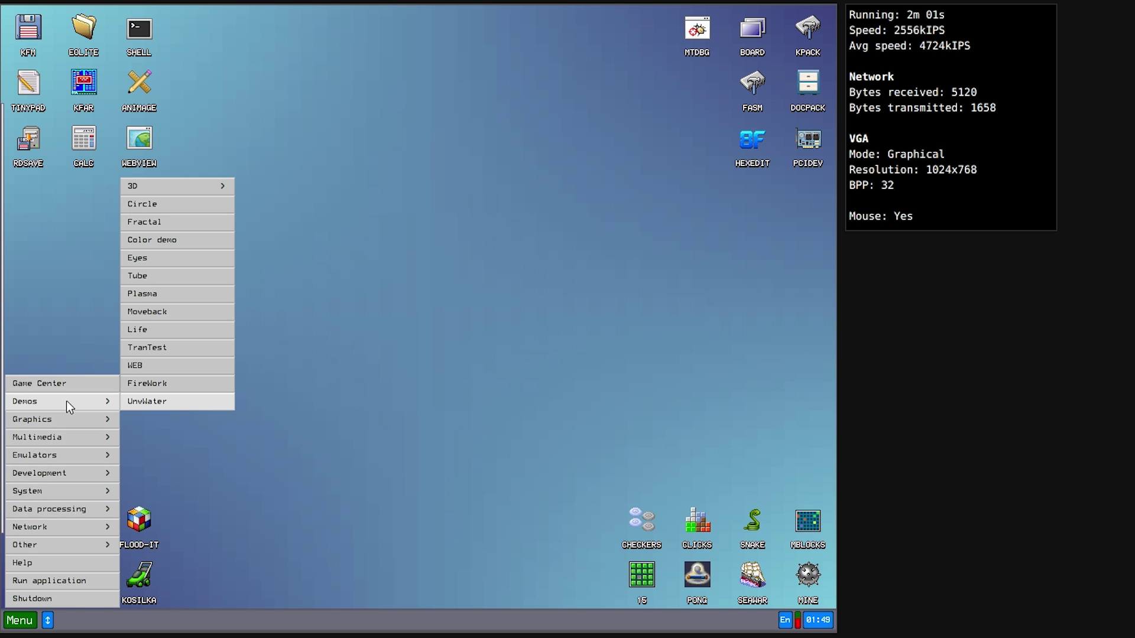
{"action": "left_click", "coordinate": [198, 360]}
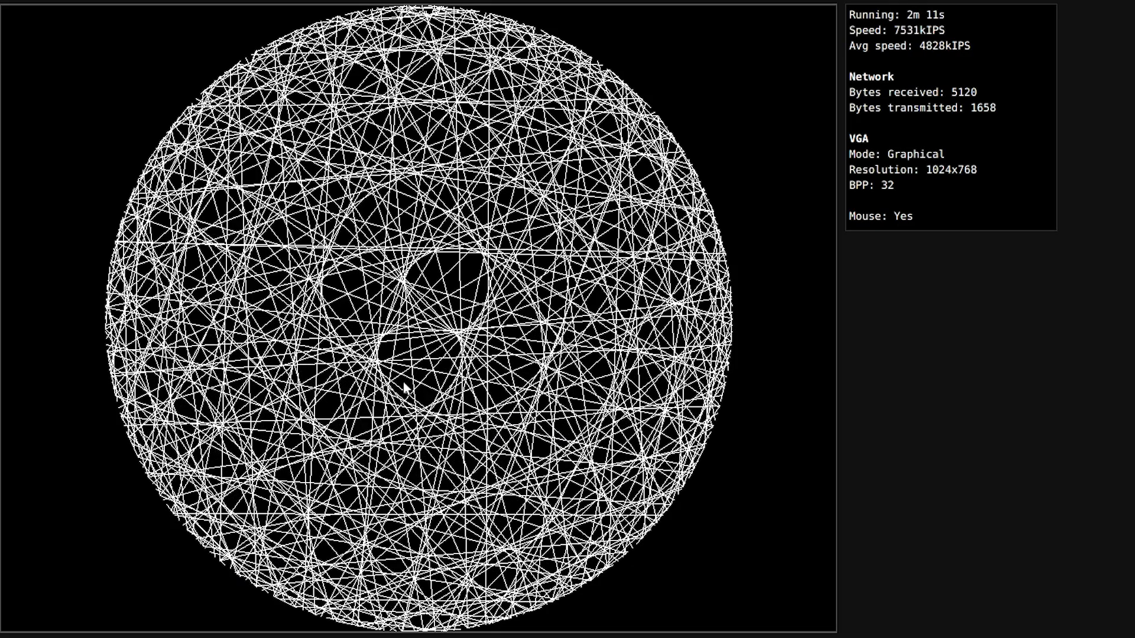
{"action": "key", "text": "super"}
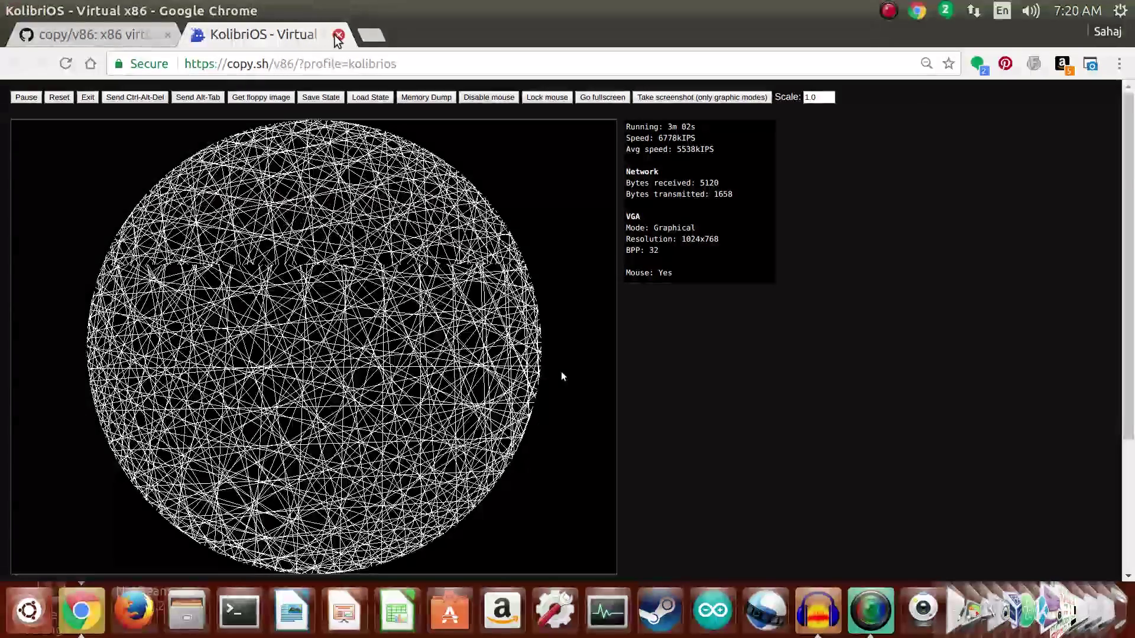
Close the KolibriOS tab, launch the Windows 1.01 demo, and zoom the page in
{"action": "middle_click", "coordinate": [335, 34]}
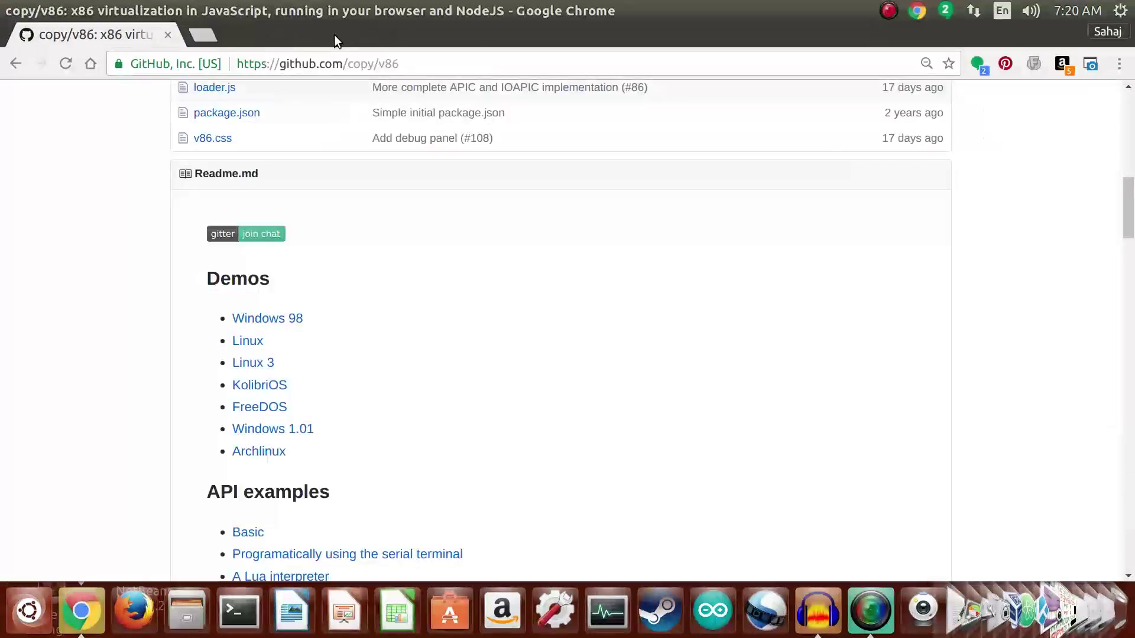
{"action": "left_click", "coordinate": [300, 431]}
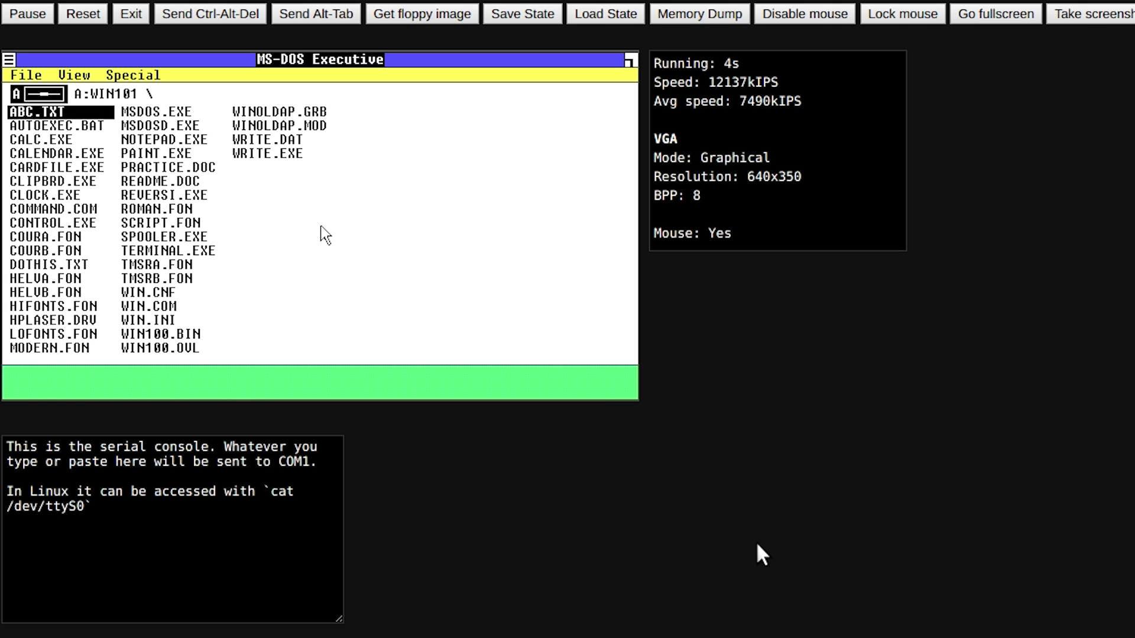
{"action": "key", "text": "ctrl+plus"}
{"action": "key", "text": "ctrl+plus"}
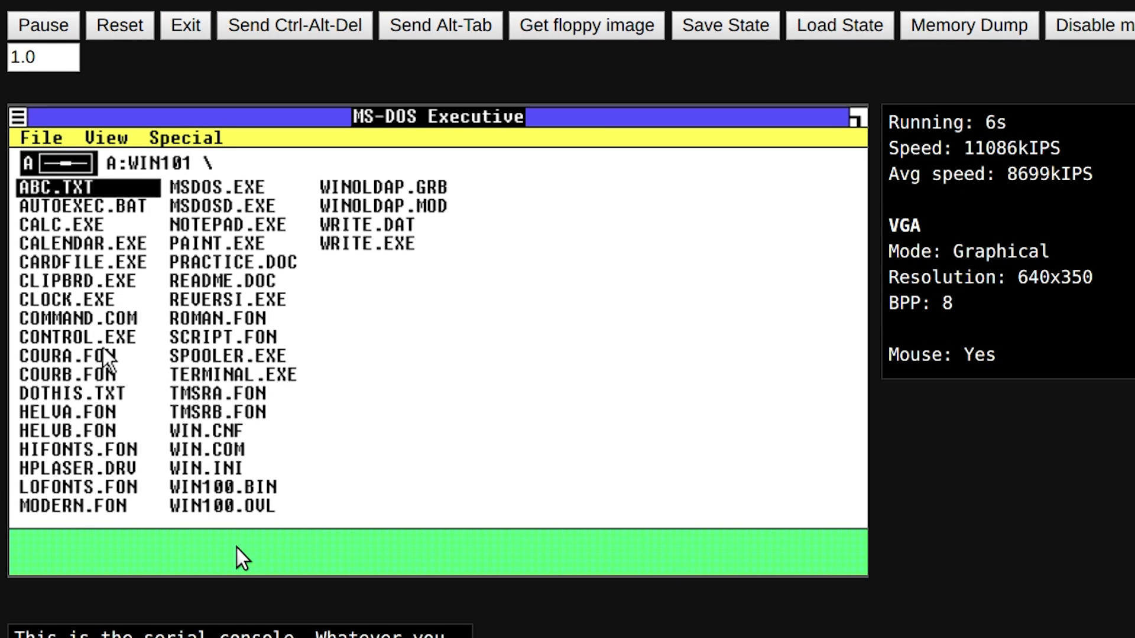
Launch CLIPBRD.EXE from the MS-DOS Executive file list
{"action": "left_click", "coordinate": [70, 262]}
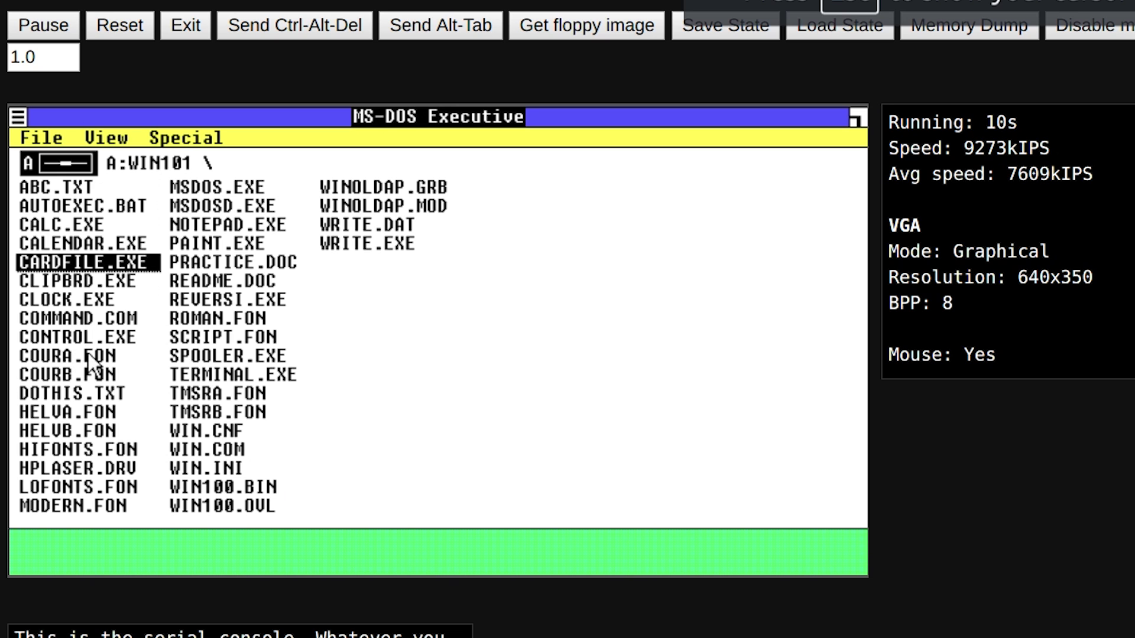
{"action": "left_click", "coordinate": [81, 287]}
{"action": "double_click", "coordinate": [80, 289]}
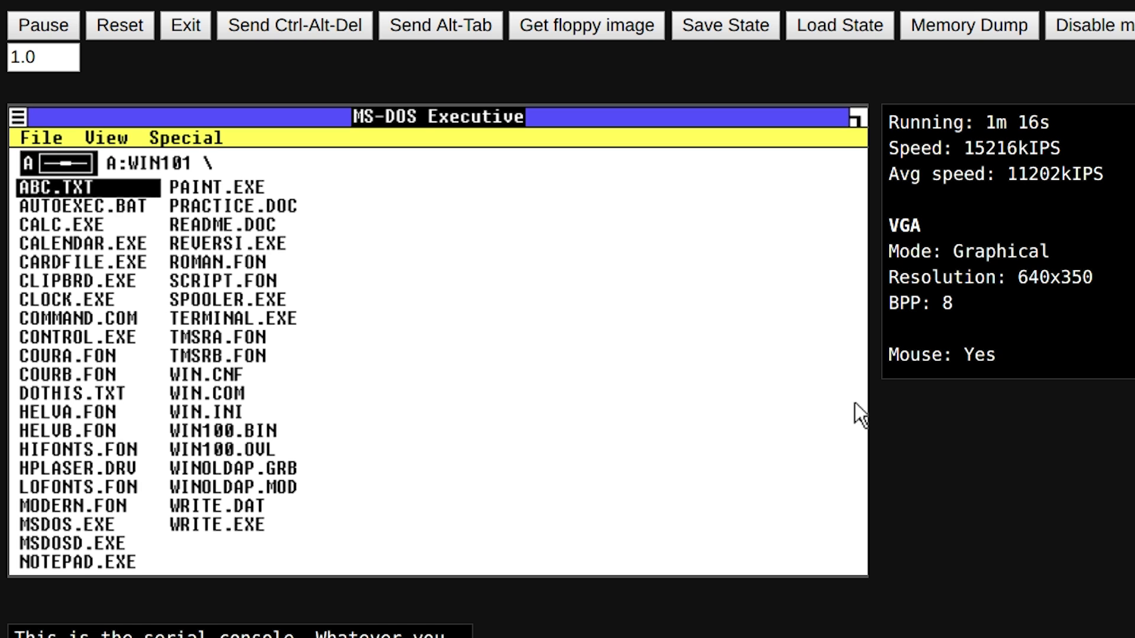
Launch WRITE.EXE, type 'lkkdlkjdgkkjgdskg' and a second line 'ldldjglklk', then backspace to erase it
{"action": "double_click", "coordinate": [256, 519]}
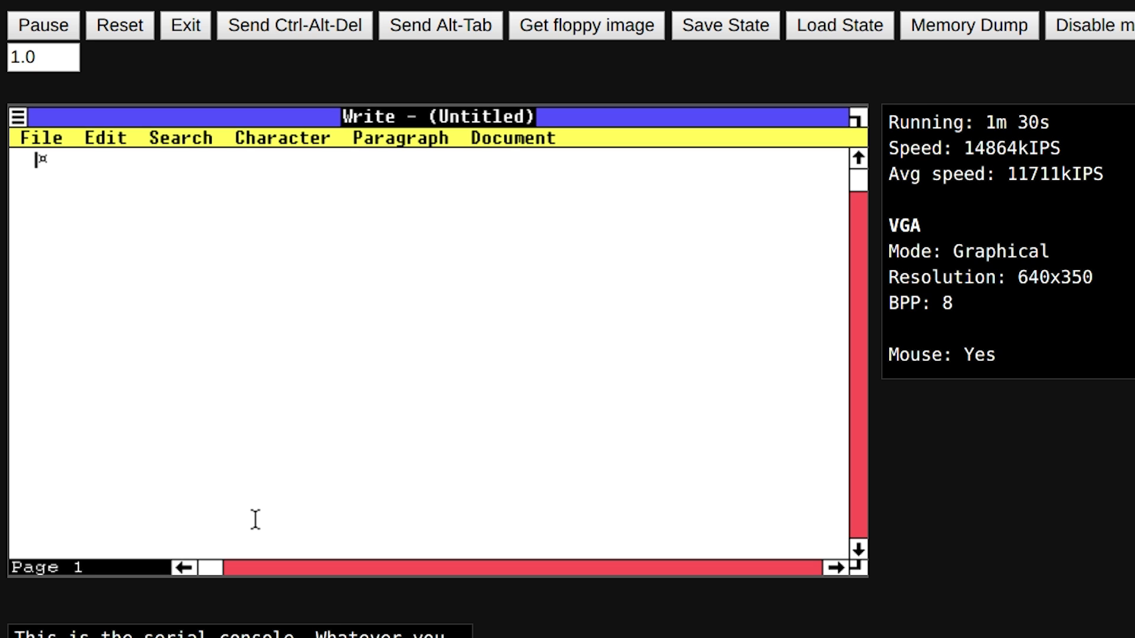
{"action": "type", "text": "lkkdlkjdgk"}
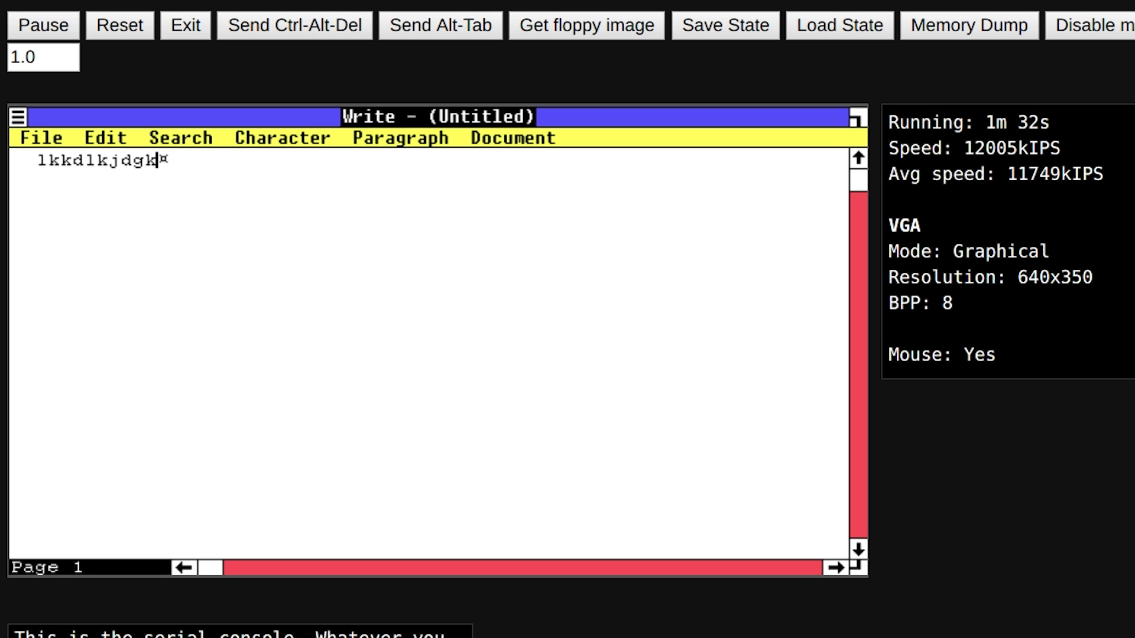
{"action": "type", "text": "kjgdskg"}
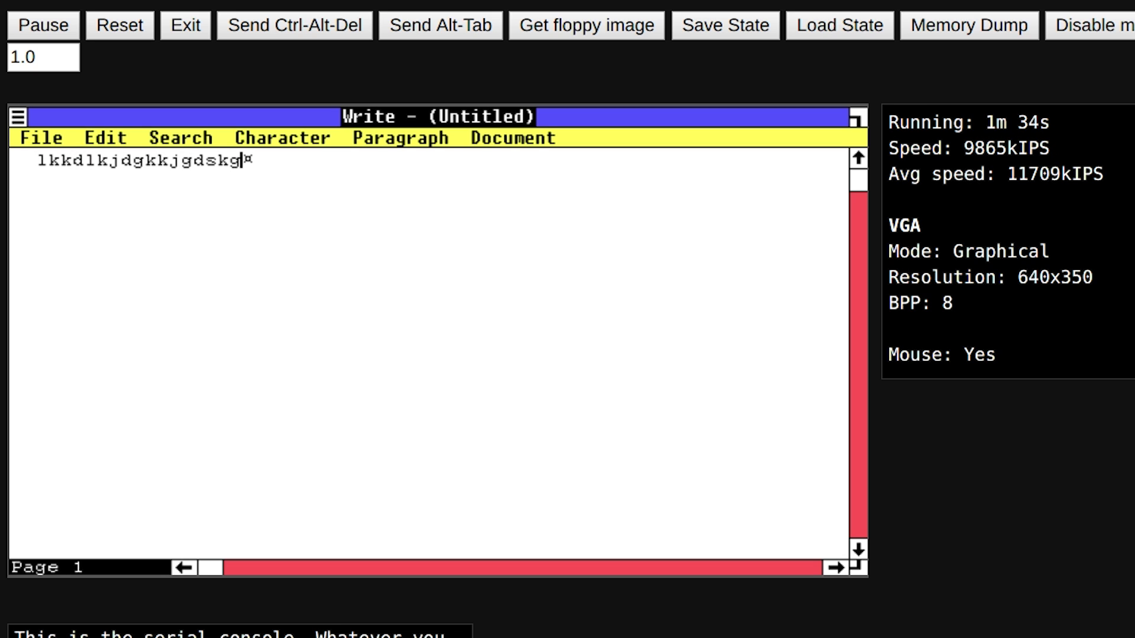
{"action": "key", "text": "Return"}
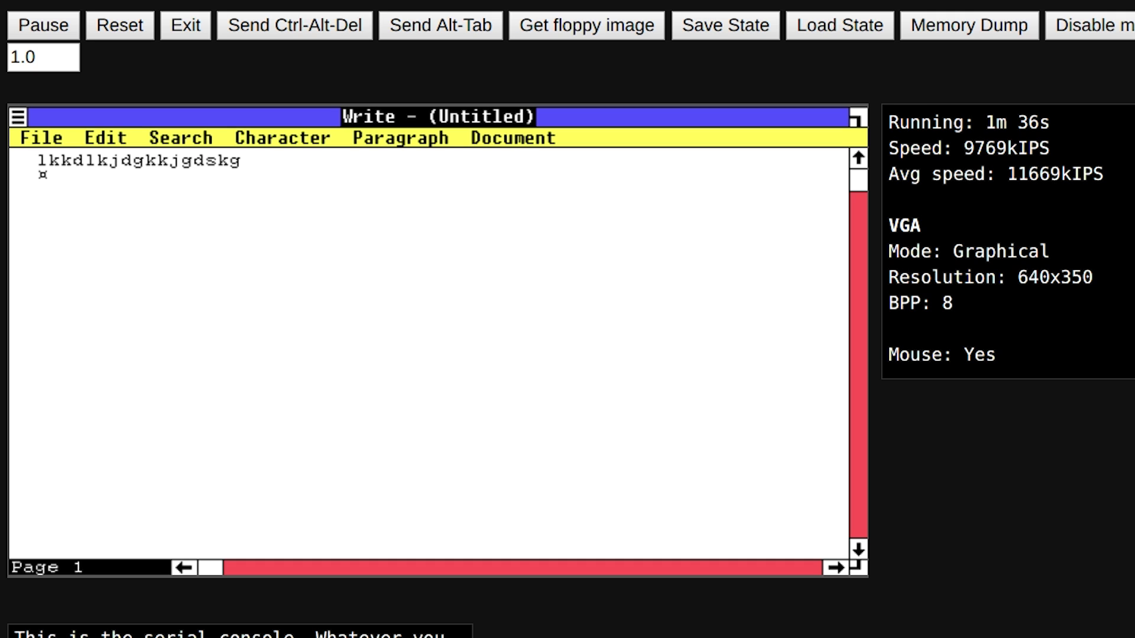
{"action": "type", "text": "ldldjglk"}
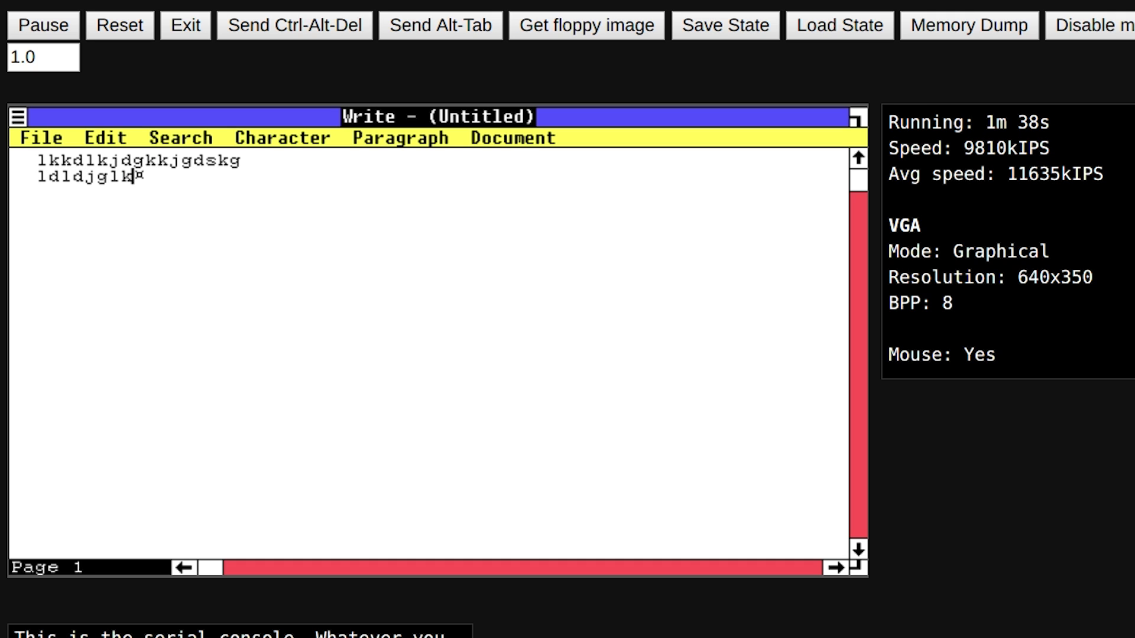
{"action": "type", "text": "lk"}
{"action": "key", "text": "Return"}
{"action": "key", "text": "BackSpace"}
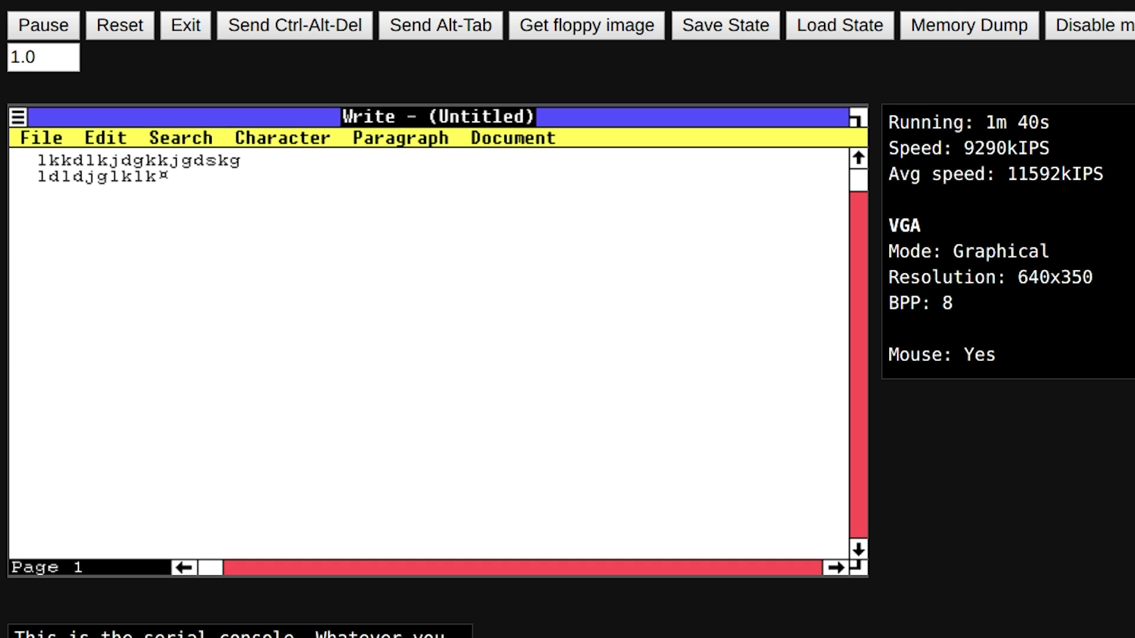
{"action": "key", "text": "BackSpace"}
{"action": "key", "text": "BackSpace"}
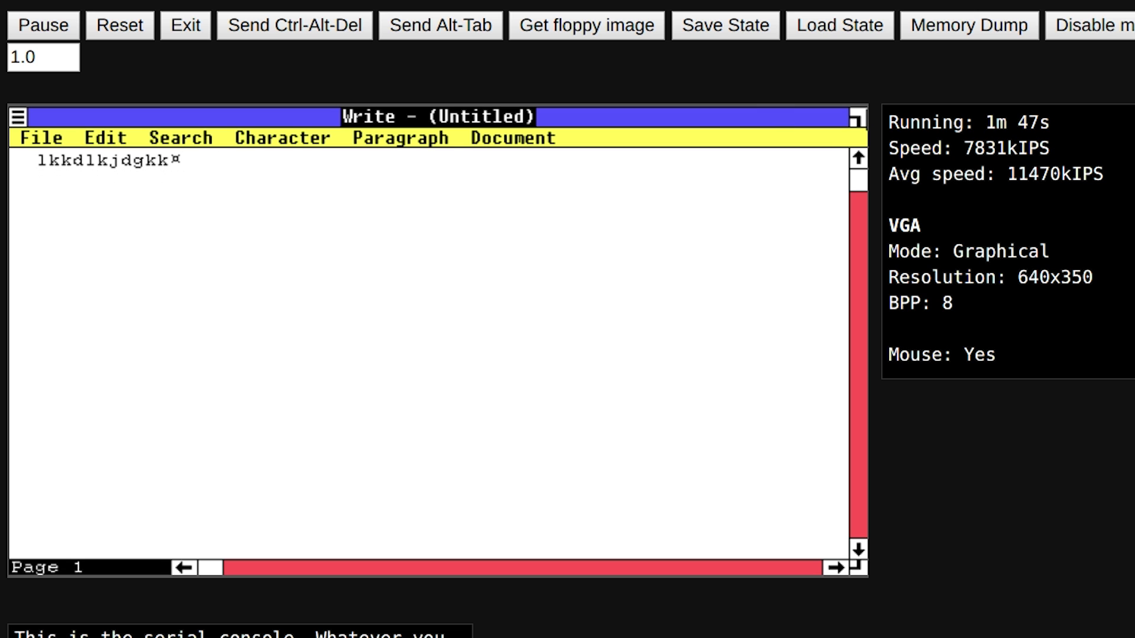
Cycle through the open windows and minimize MS-DOS Executive, Control Panel and Clipboard with Alt+F9
{"action": "key", "text": "alt+Tab"}
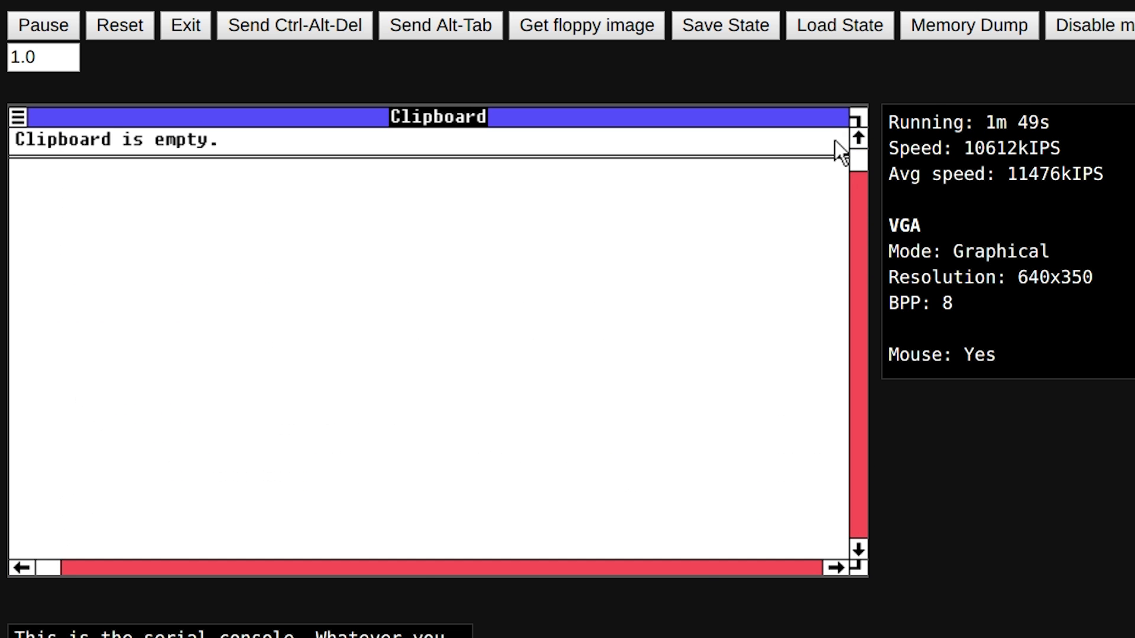
{"action": "key", "text": "alt+Tab"}
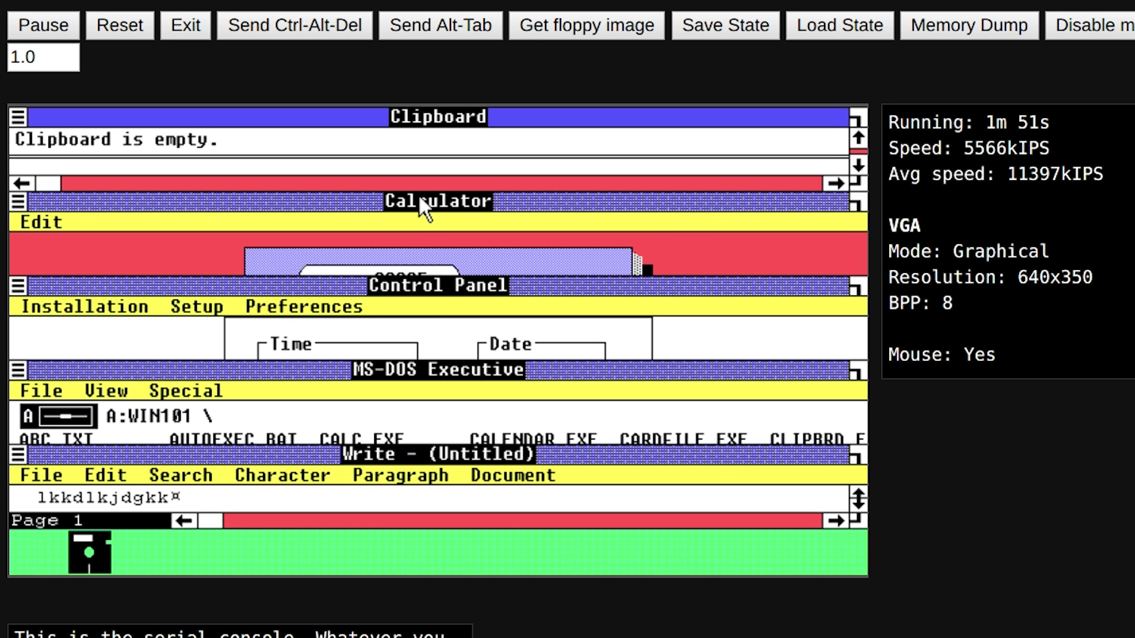
{"action": "key", "text": "alt+Tab"}
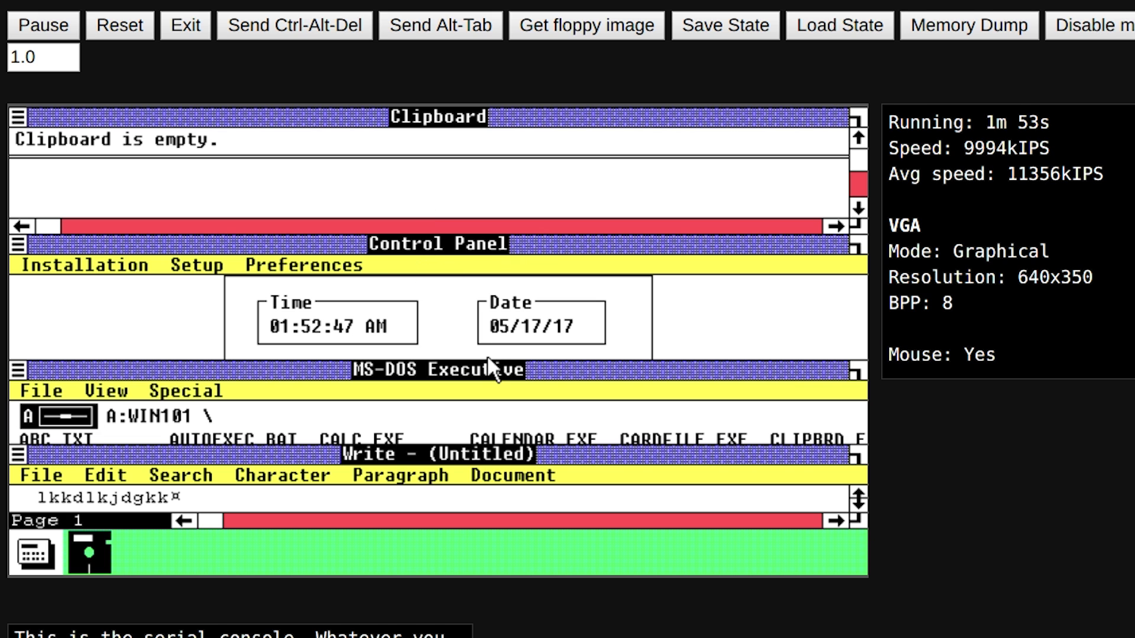
{"action": "left_click", "coordinate": [487, 365]}
{"action": "key", "text": "alt+F9"}
{"action": "key", "text": "alt+F9"}
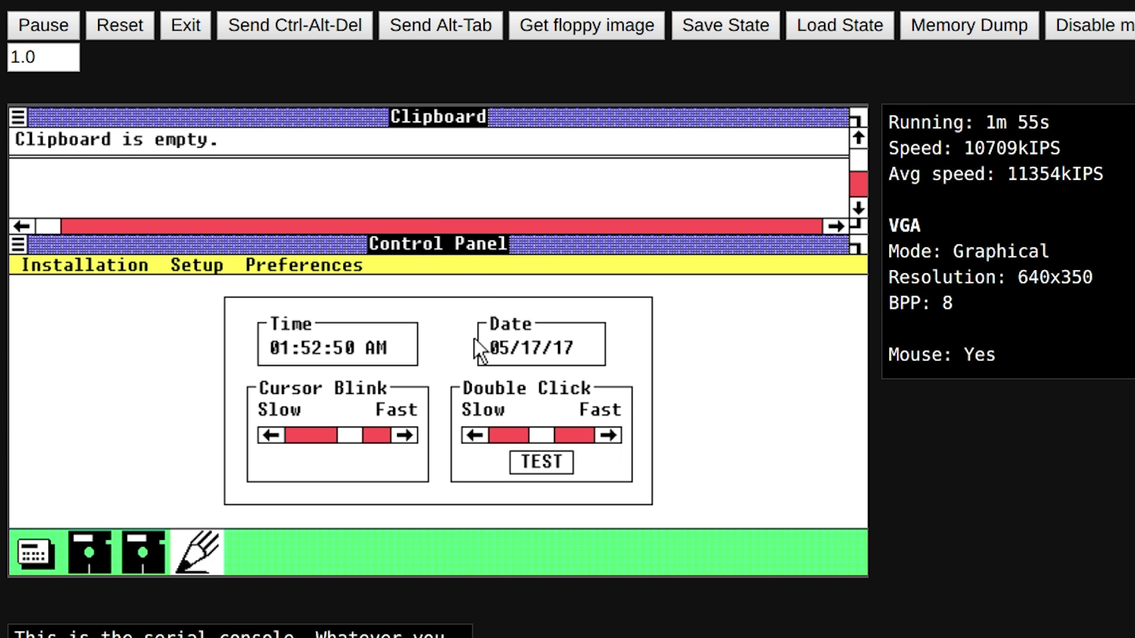
{"action": "left_click", "coordinate": [471, 233]}
{"action": "key", "text": "alt+F9"}
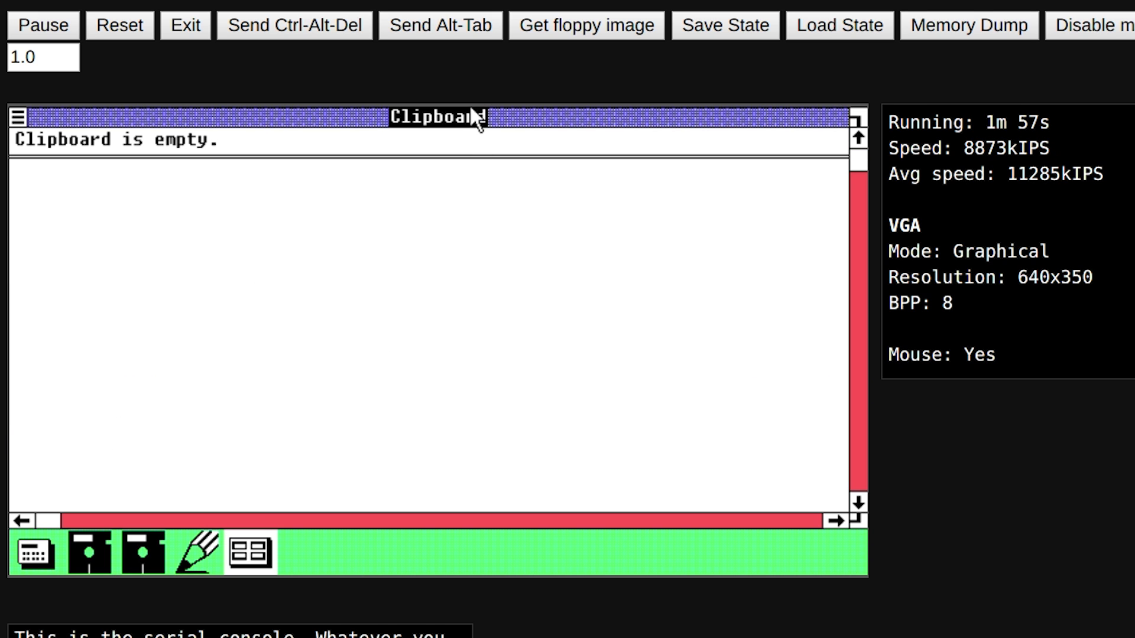
{"action": "left_click", "coordinate": [467, 116]}
{"action": "key", "text": "alt+F9"}
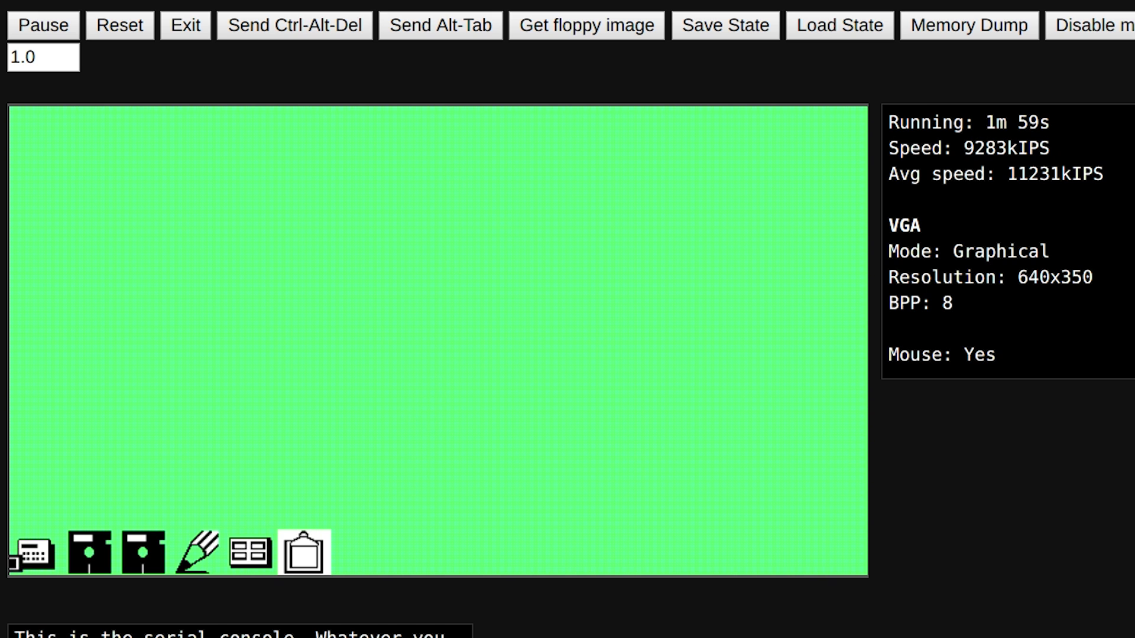
Open Calculator, compute 36 × 6 = 216, and drag it down to the icon bar
{"action": "left_click", "coordinate": [36, 553]}
{"action": "double_click", "coordinate": [36, 552]}
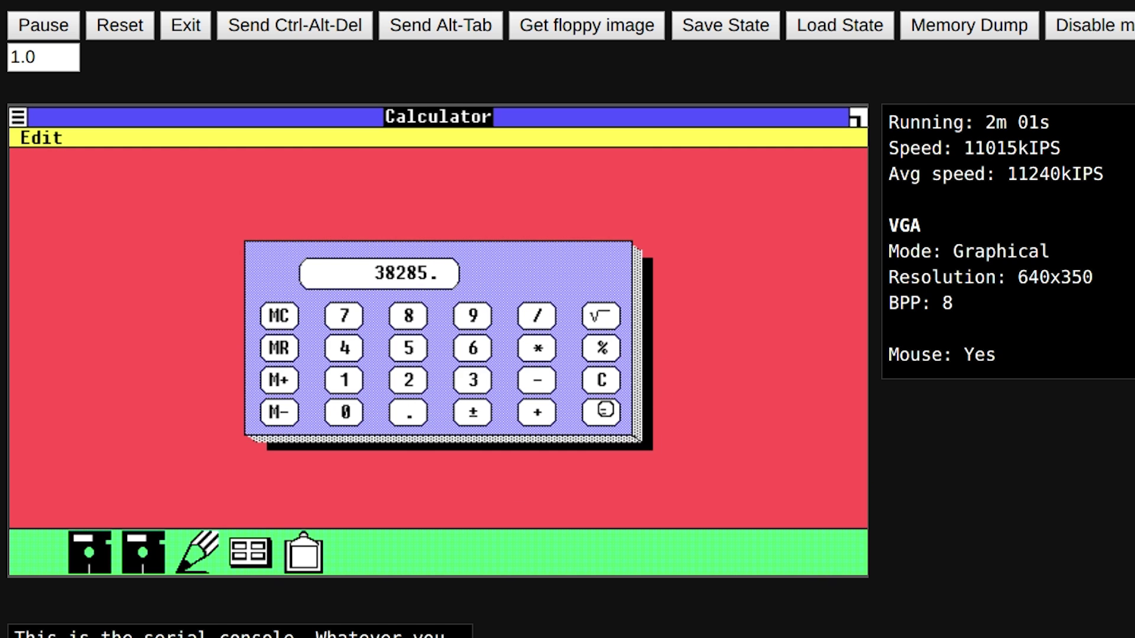
{"action": "left_click", "coordinate": [487, 383]}
{"action": "left_click", "coordinate": [486, 355]}
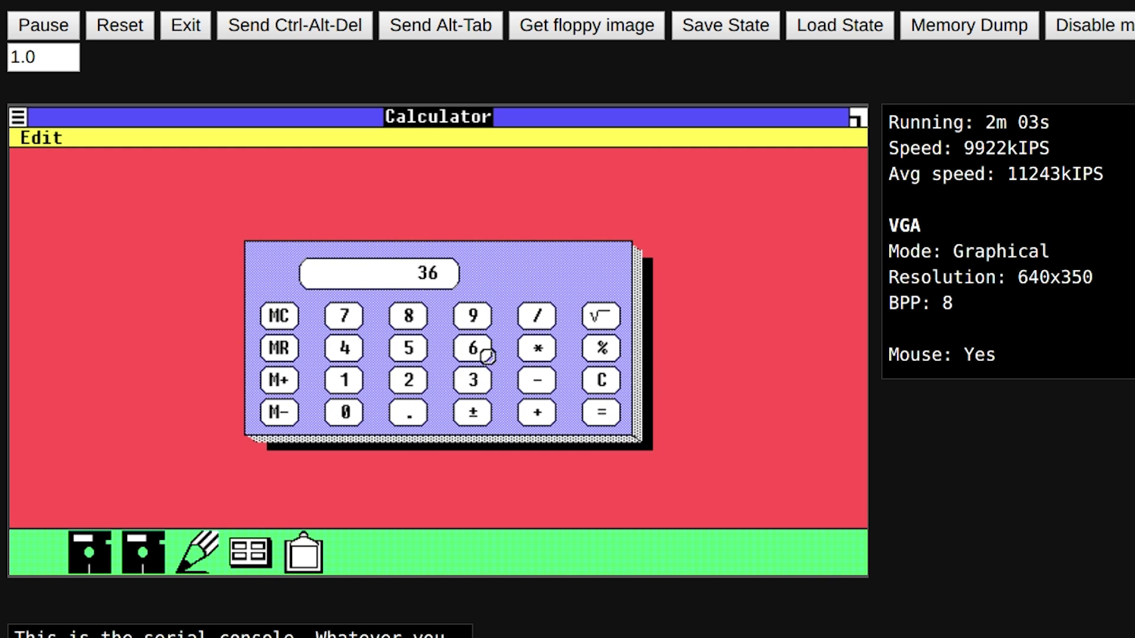
{"action": "left_click", "coordinate": [537, 348]}
{"action": "left_click", "coordinate": [473, 348]}
{"action": "left_click", "coordinate": [601, 412]}
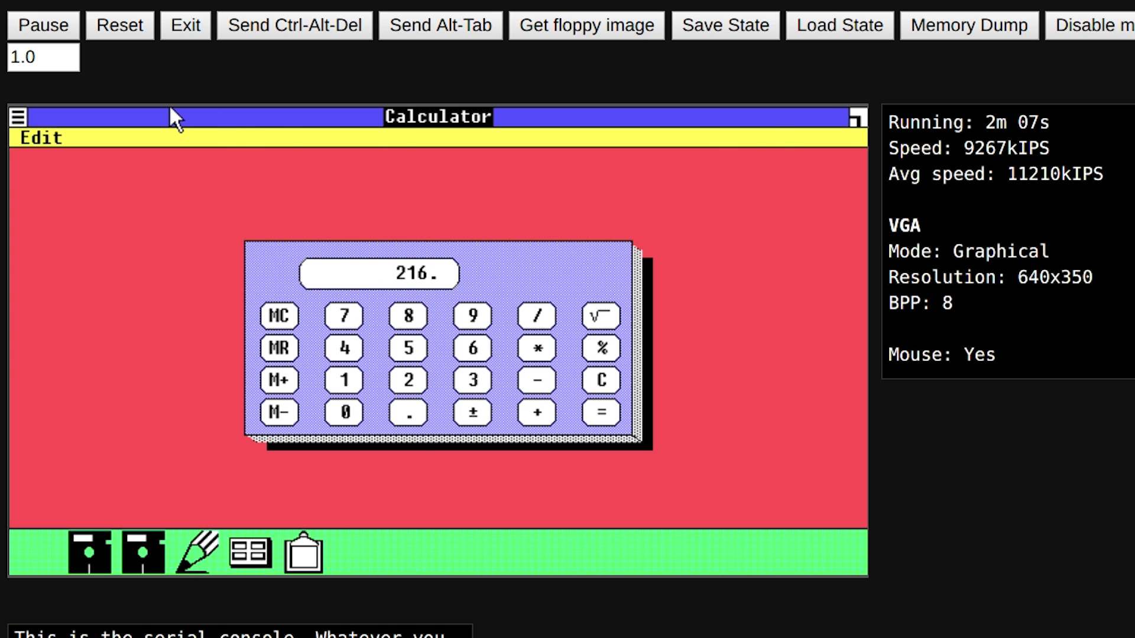
{"action": "left_click_drag", "start_coordinate": [395, 114], "coordinate": [207, 470]}
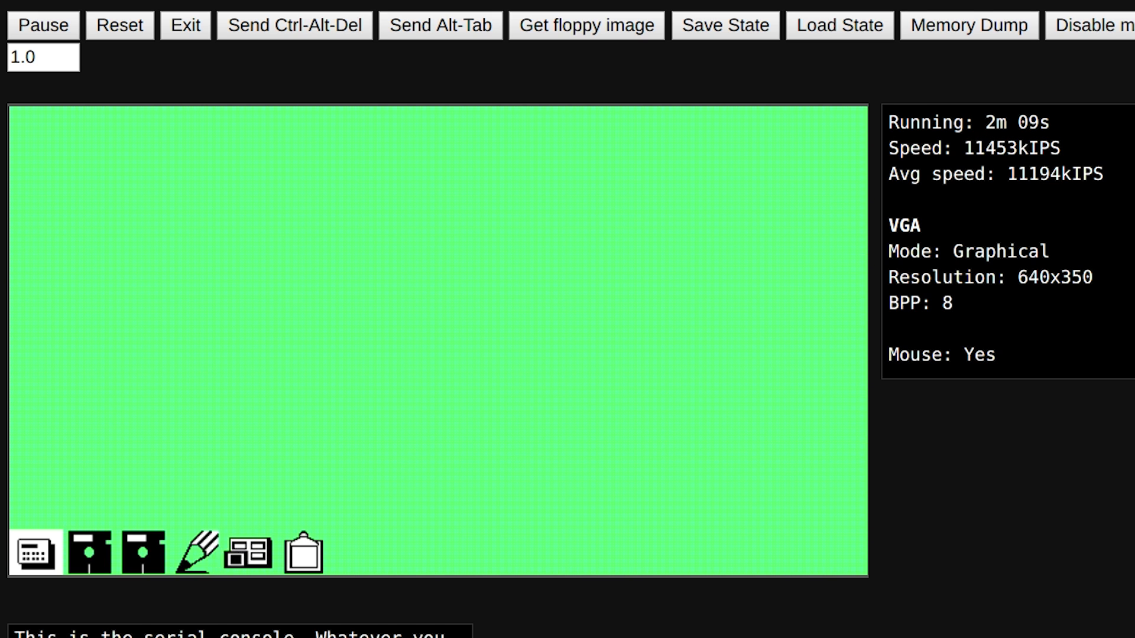
Restore and re-iconize Control Panel, open Clipboard and Calculator, then drag Clipboard back to the icon bar
{"action": "double_click", "coordinate": [249, 553]}
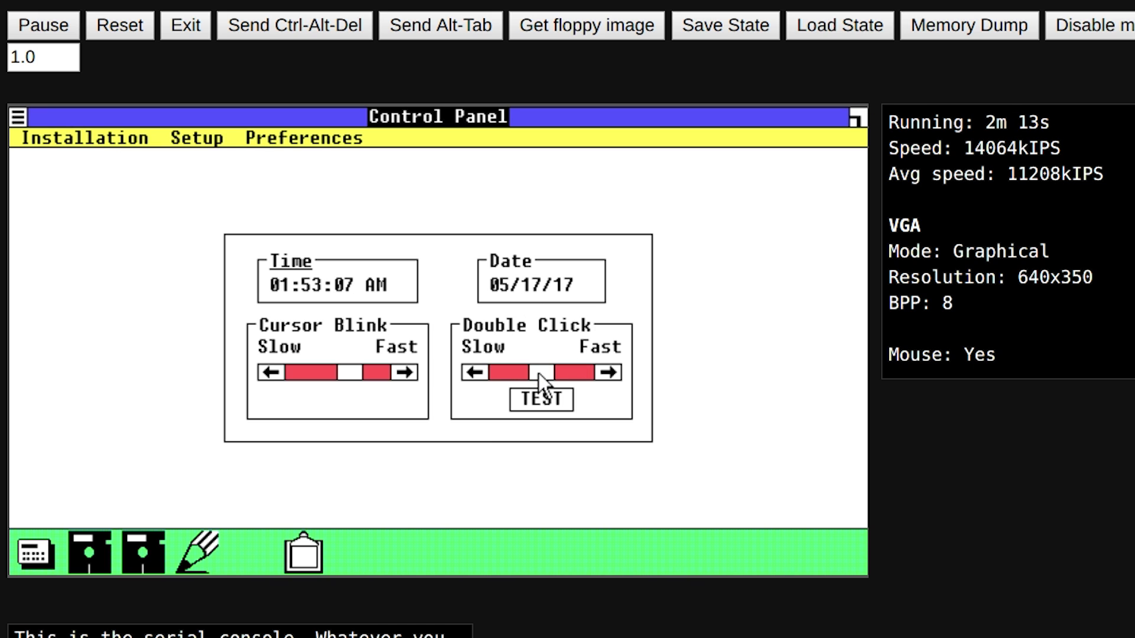
{"action": "left_click", "coordinate": [419, 116]}
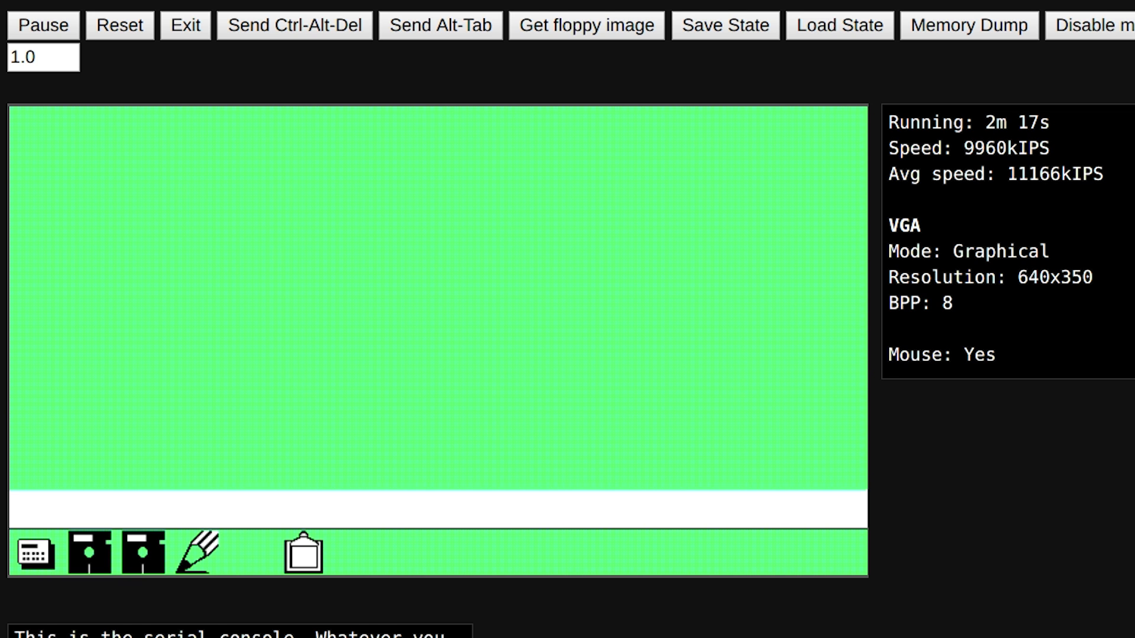
{"action": "double_click", "coordinate": [303, 553]}
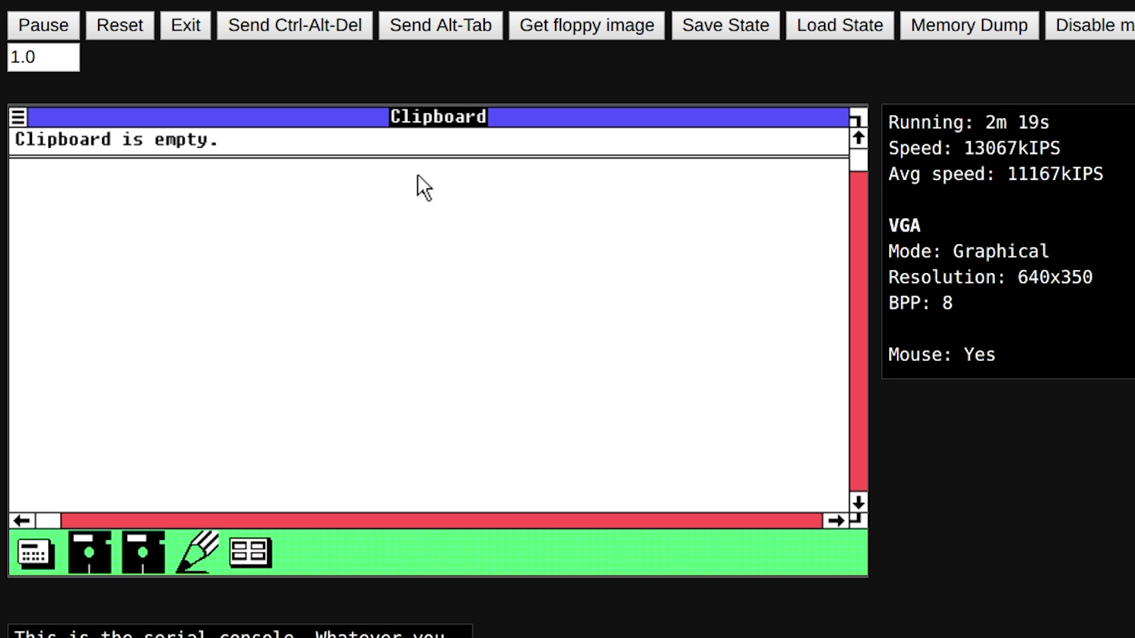
{"action": "double_click", "coordinate": [35, 554]}
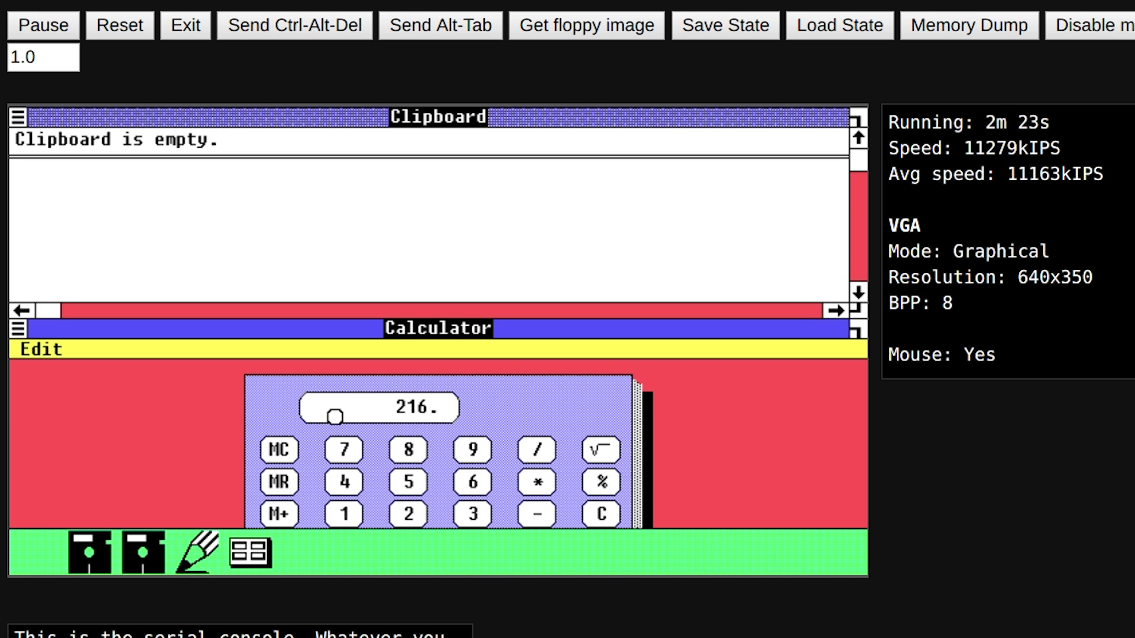
{"action": "left_click_drag", "start_coordinate": [353, 317], "coordinate": [390, 324]}
{"action": "left_click_drag", "start_coordinate": [433, 111], "coordinate": [313, 484]}
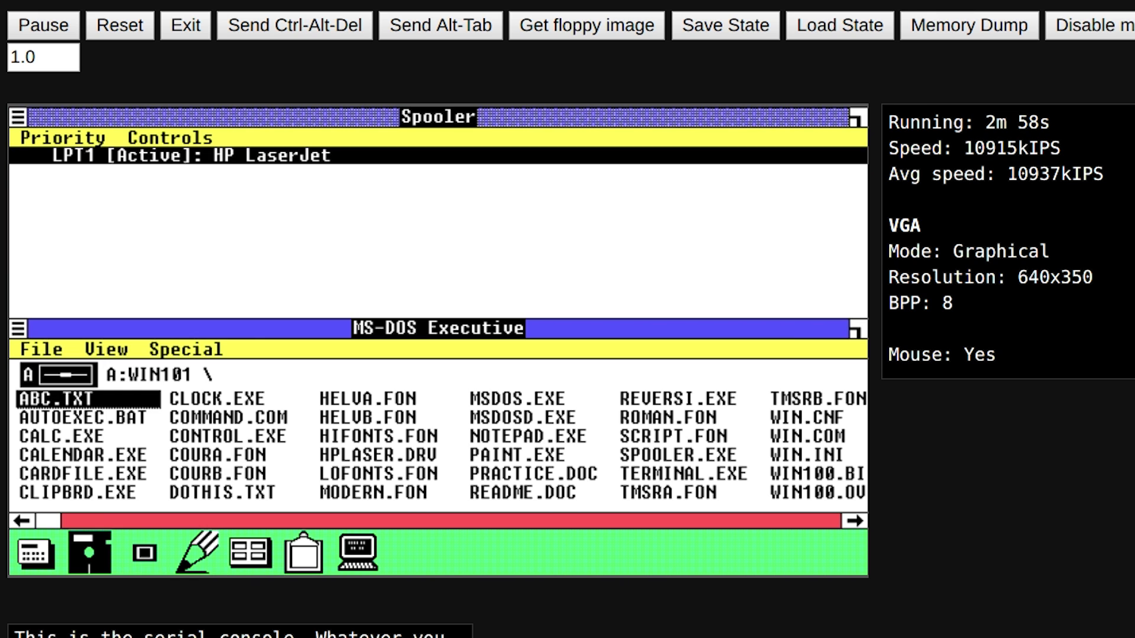